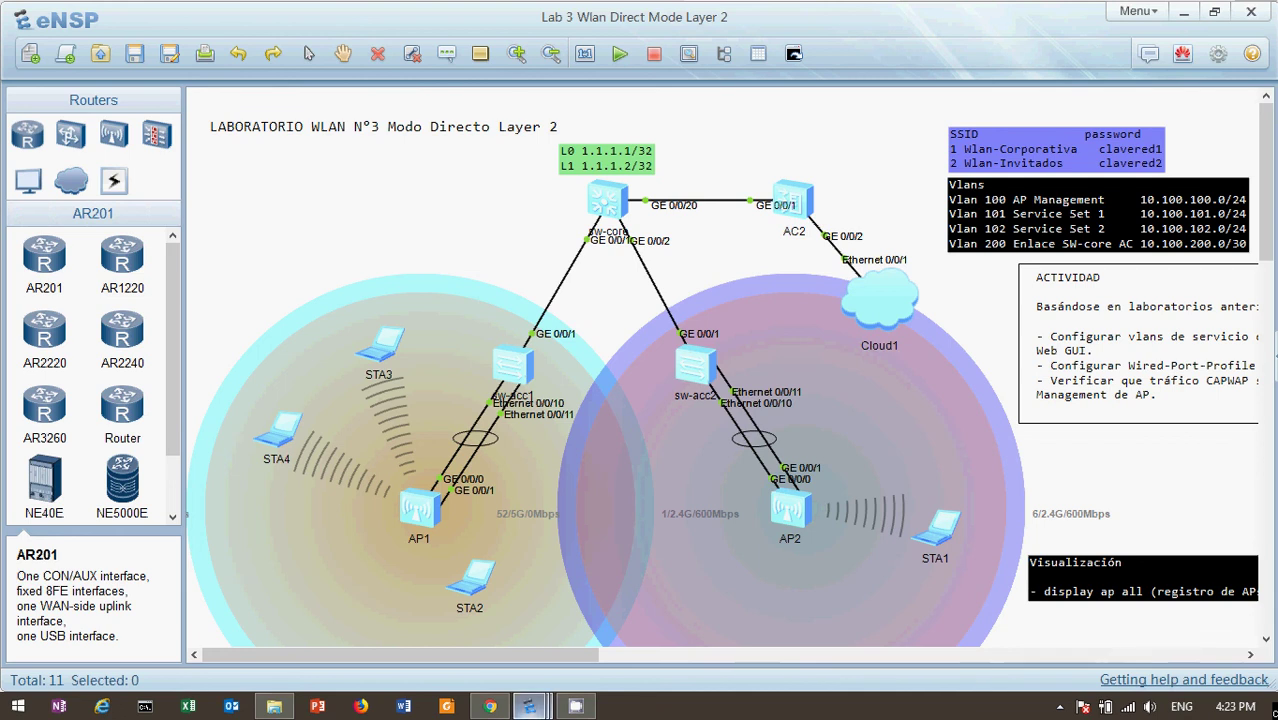
# Bring the AC6605 web console forward and open Configuration, listing its 26 Ethernet interfaces
pyautogui.click(489, 706)
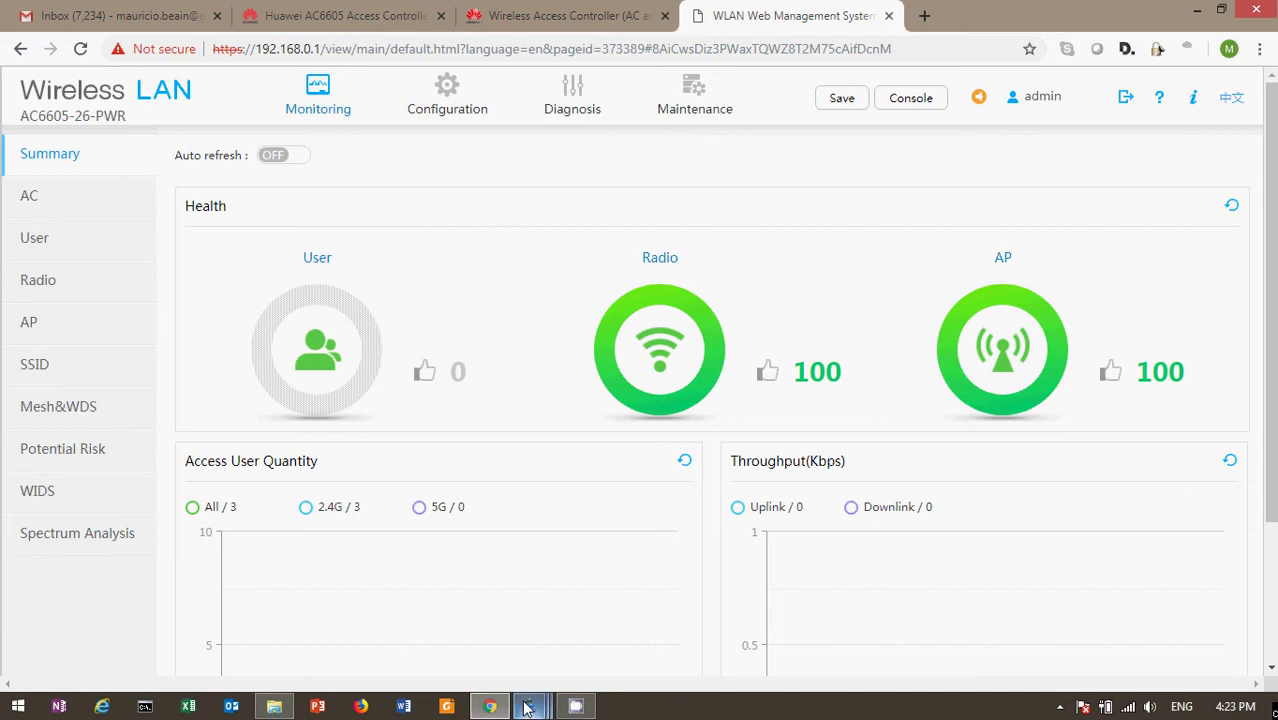
pyautogui.moveTo(527, 707)
pyautogui.click(180, 625)
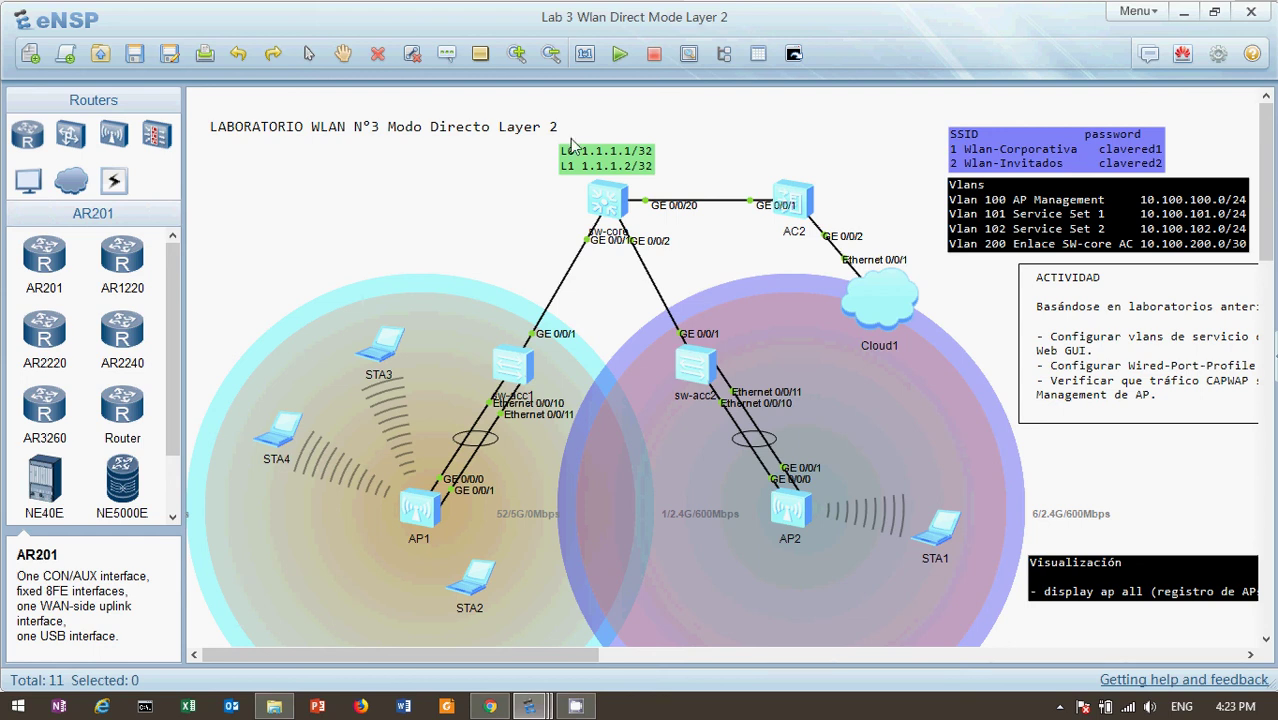
pyautogui.click(487, 702)
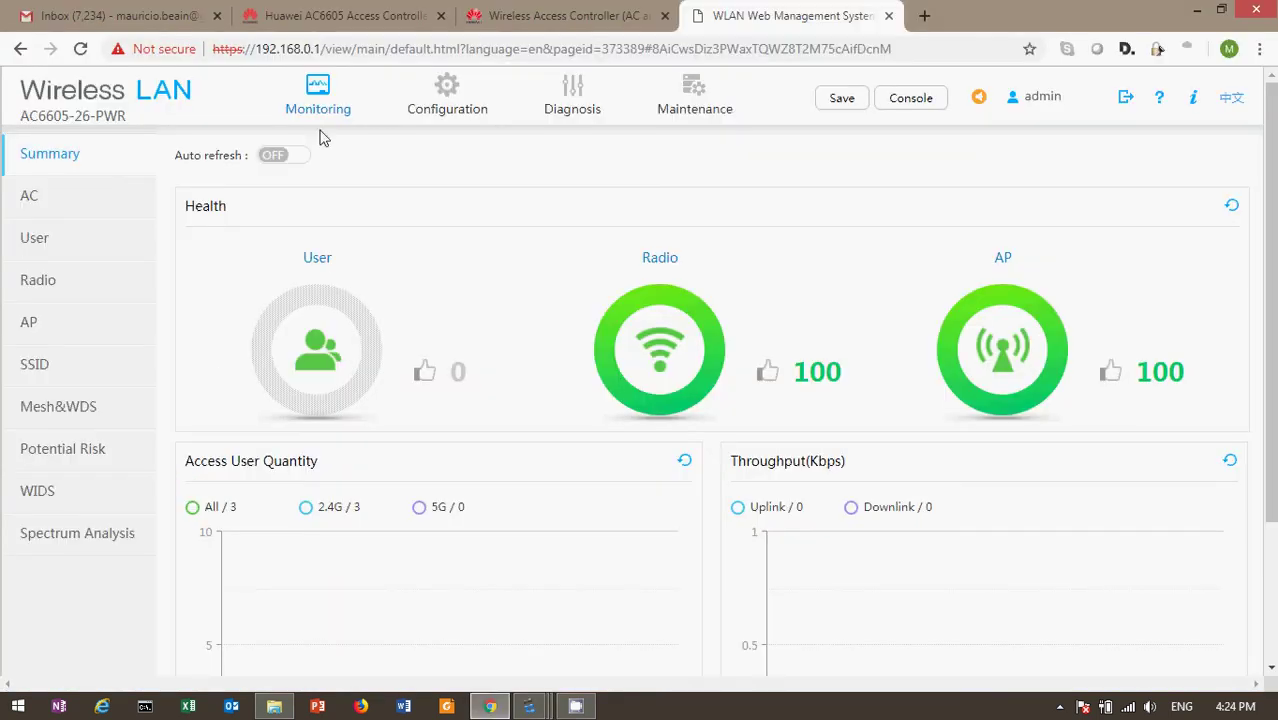
pyautogui.click(447, 100)
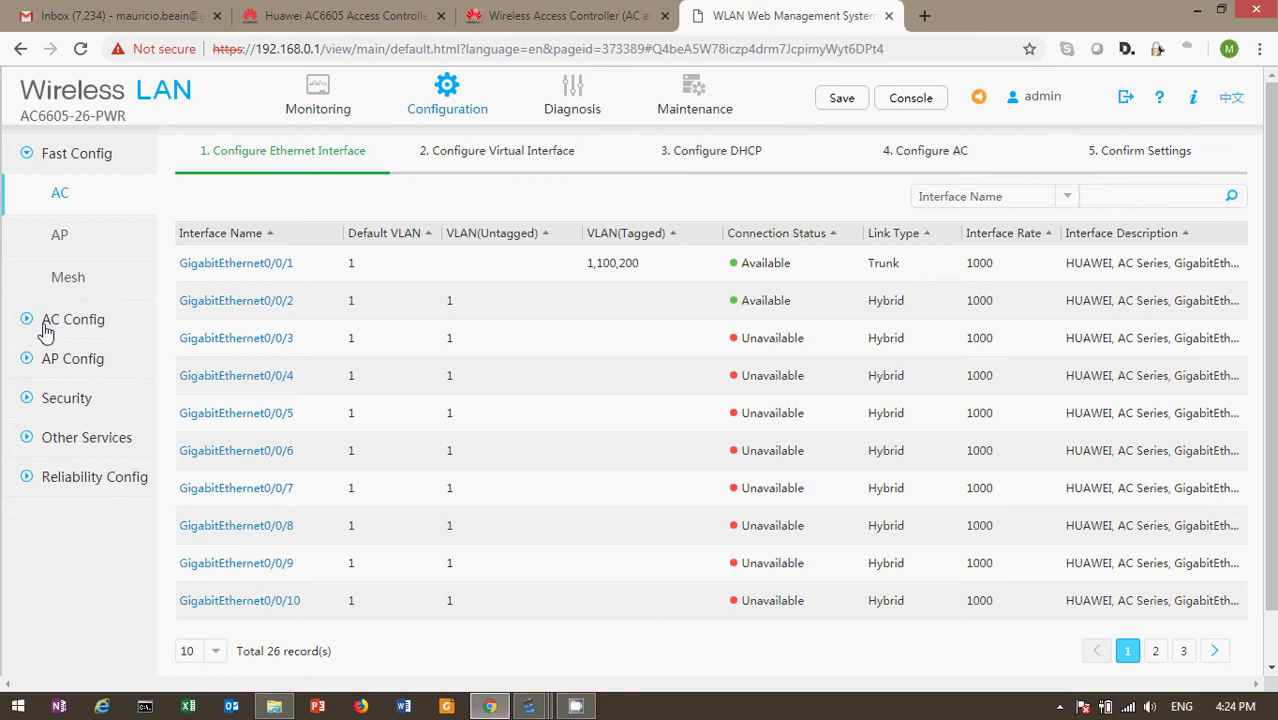
# Review AC Basic Config, Interface, Logical Interface and Eth-Trunk settings, then list AP groups default and WLAN-AP-Group
pyautogui.click(37, 321)
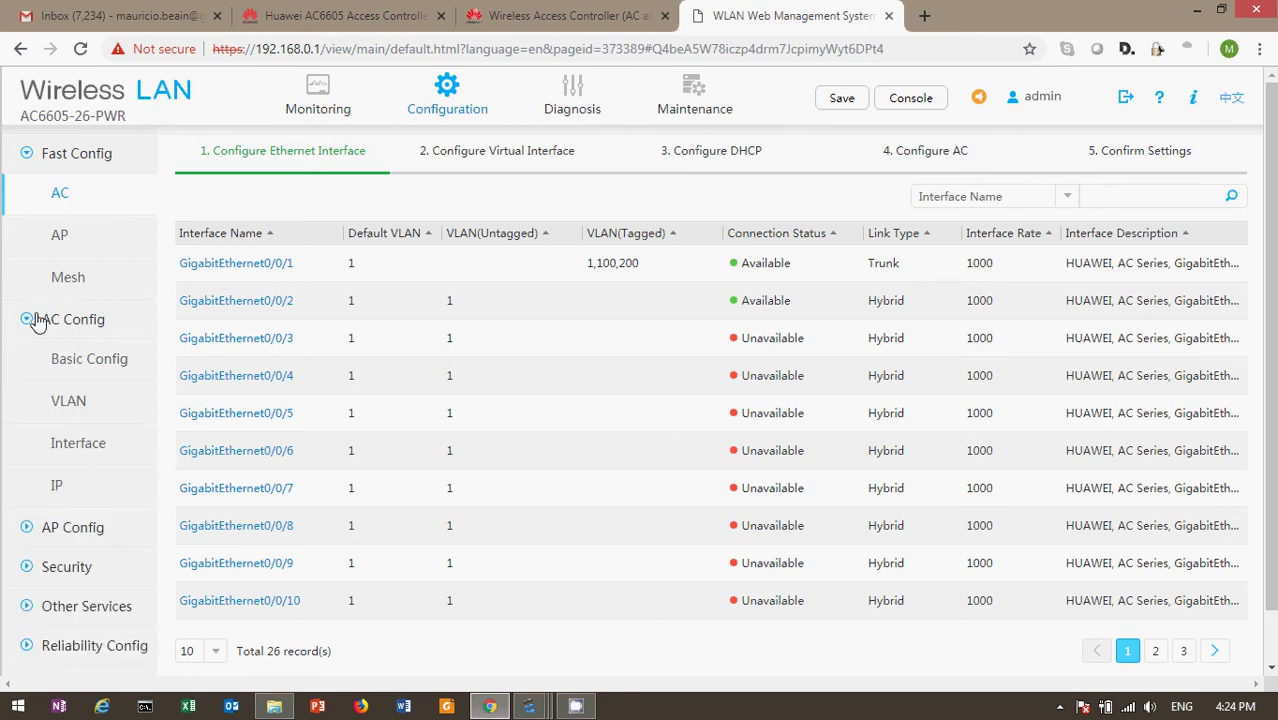
pyautogui.click(68, 364)
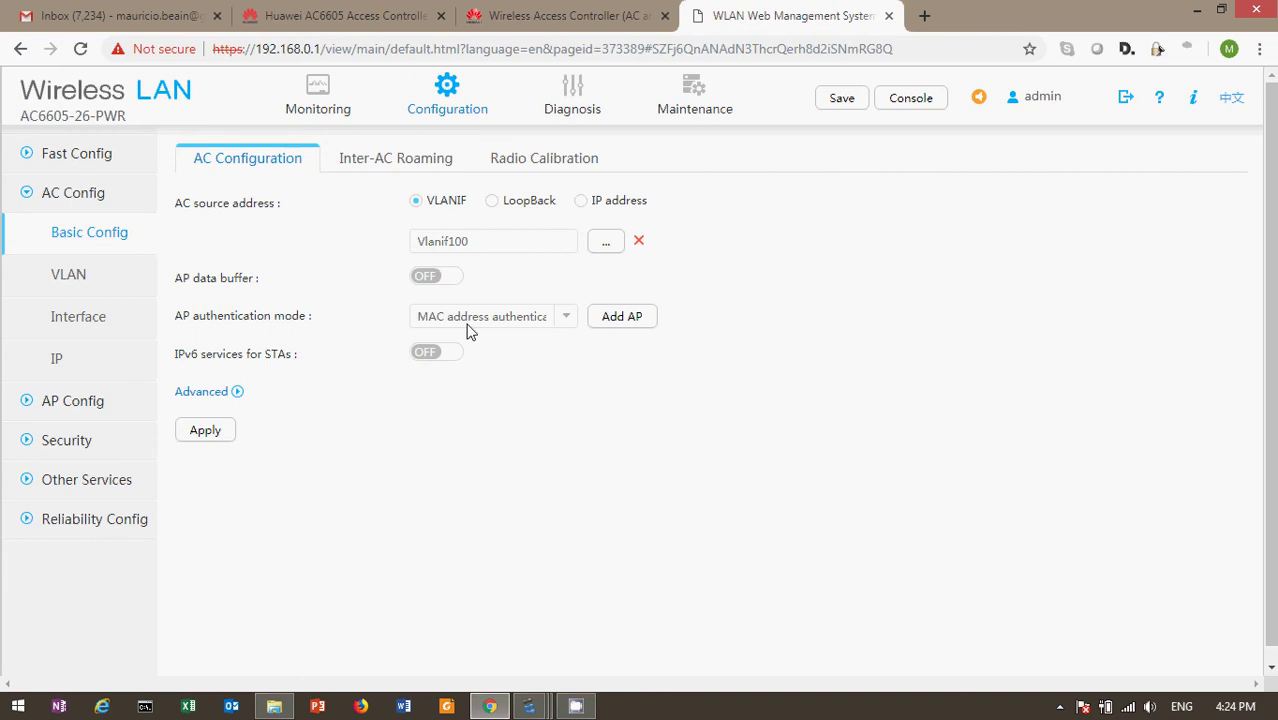
pyautogui.click(61, 322)
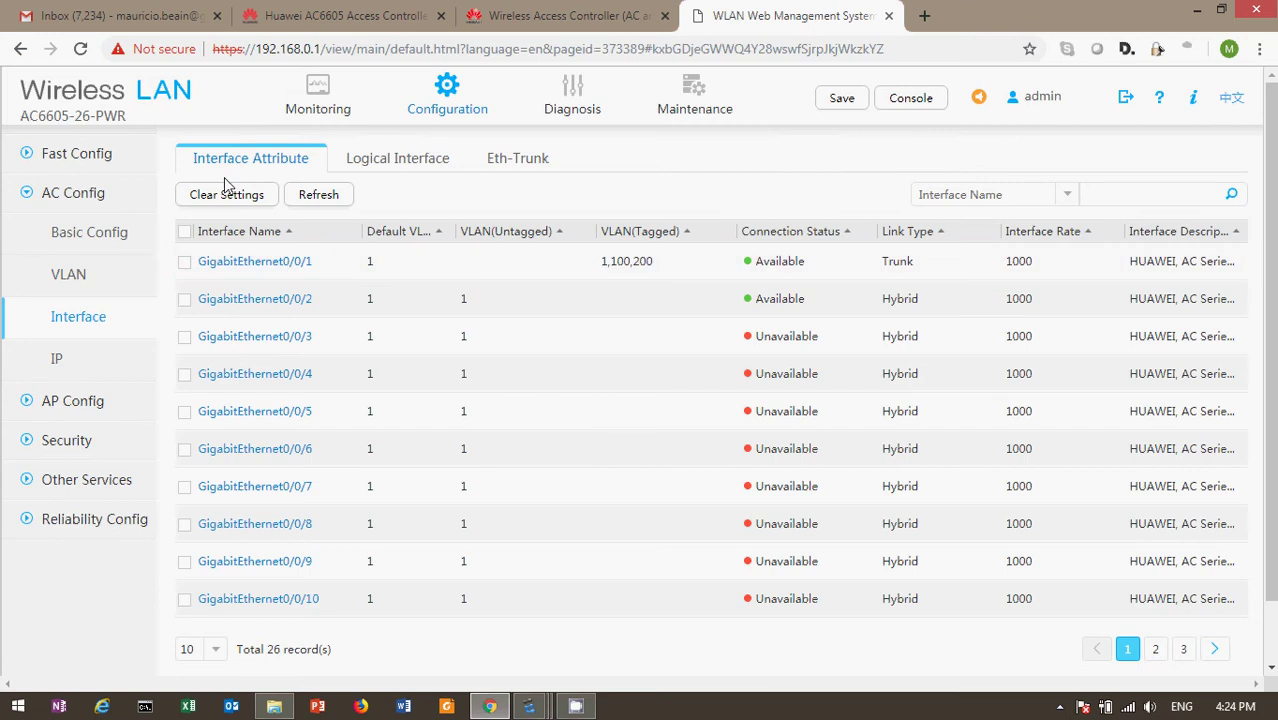
pyautogui.click(394, 168)
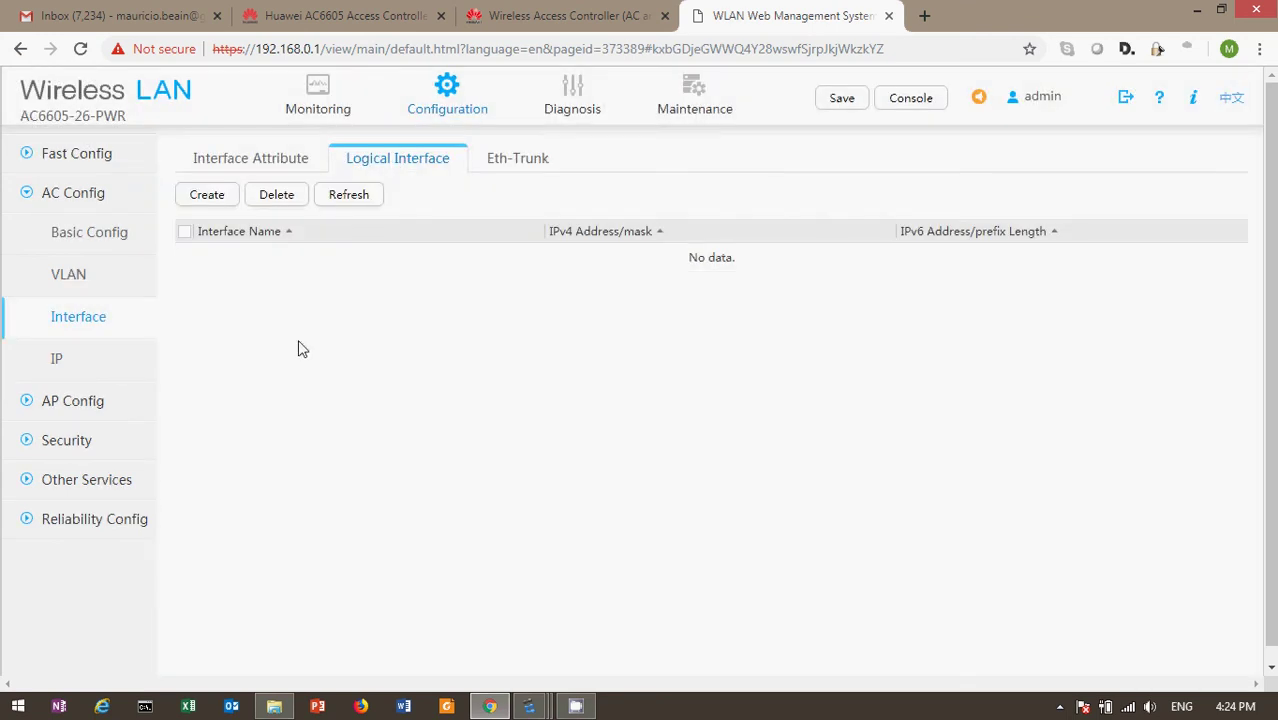
pyautogui.click(508, 163)
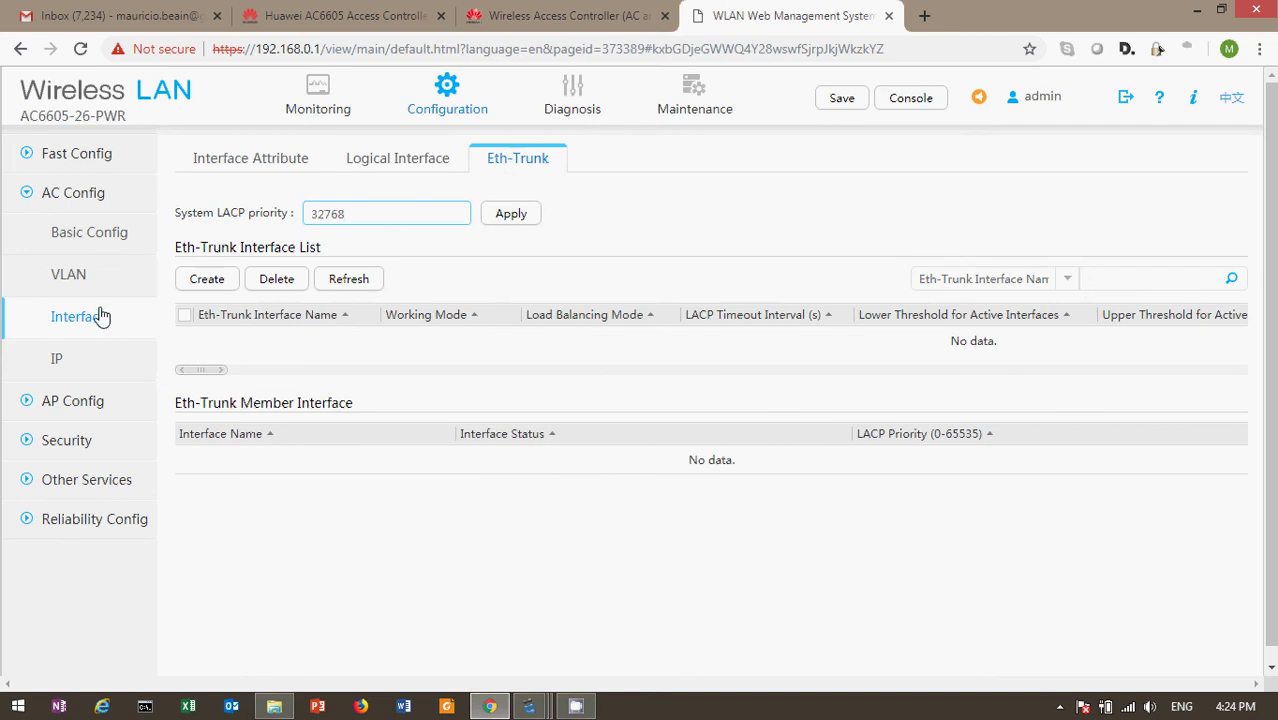
pyautogui.click(59, 406)
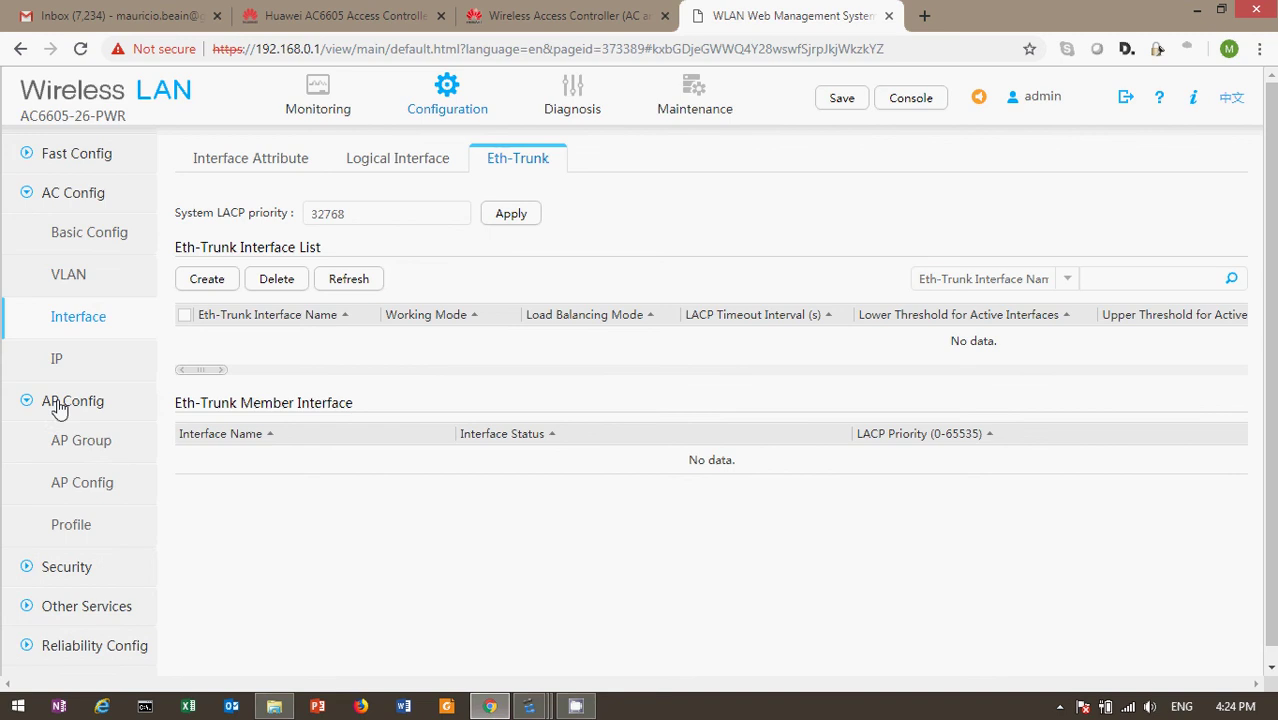
pyautogui.click(82, 445)
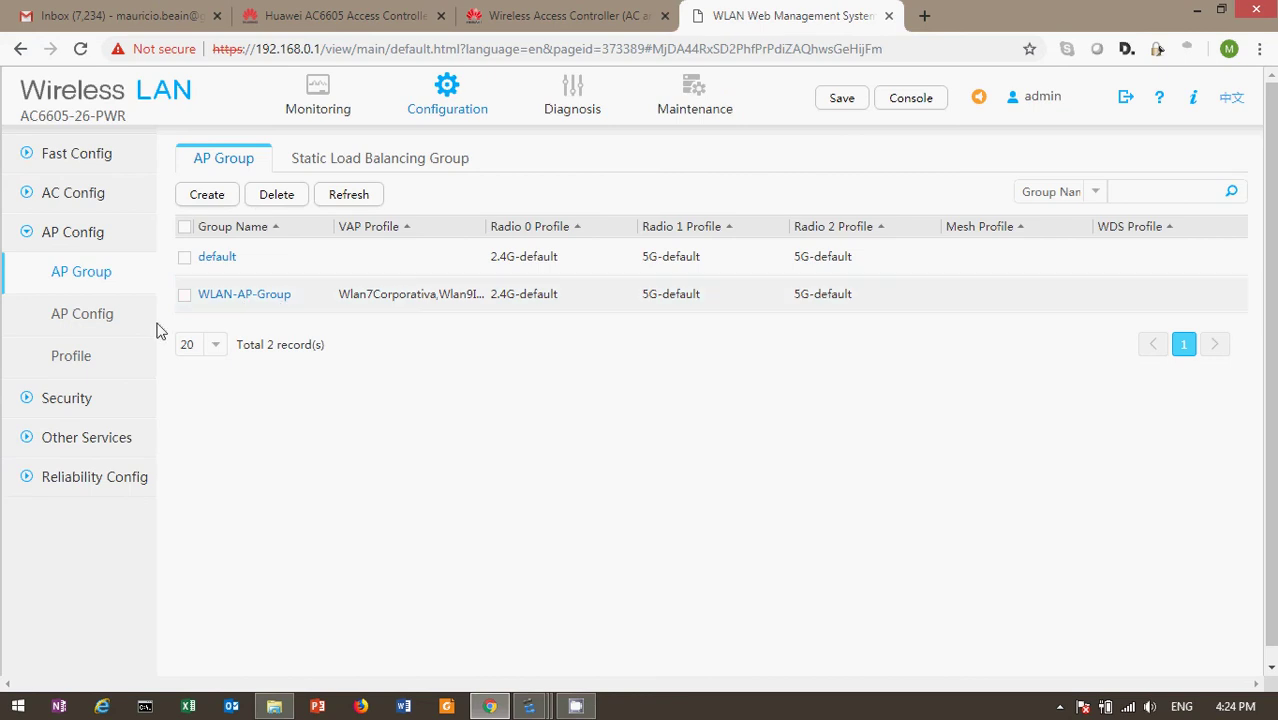
# List the registered APs AP-Hall and AP-Pasillo1 with normal status, briefly checking the eNSP topology
pyautogui.click(85, 318)
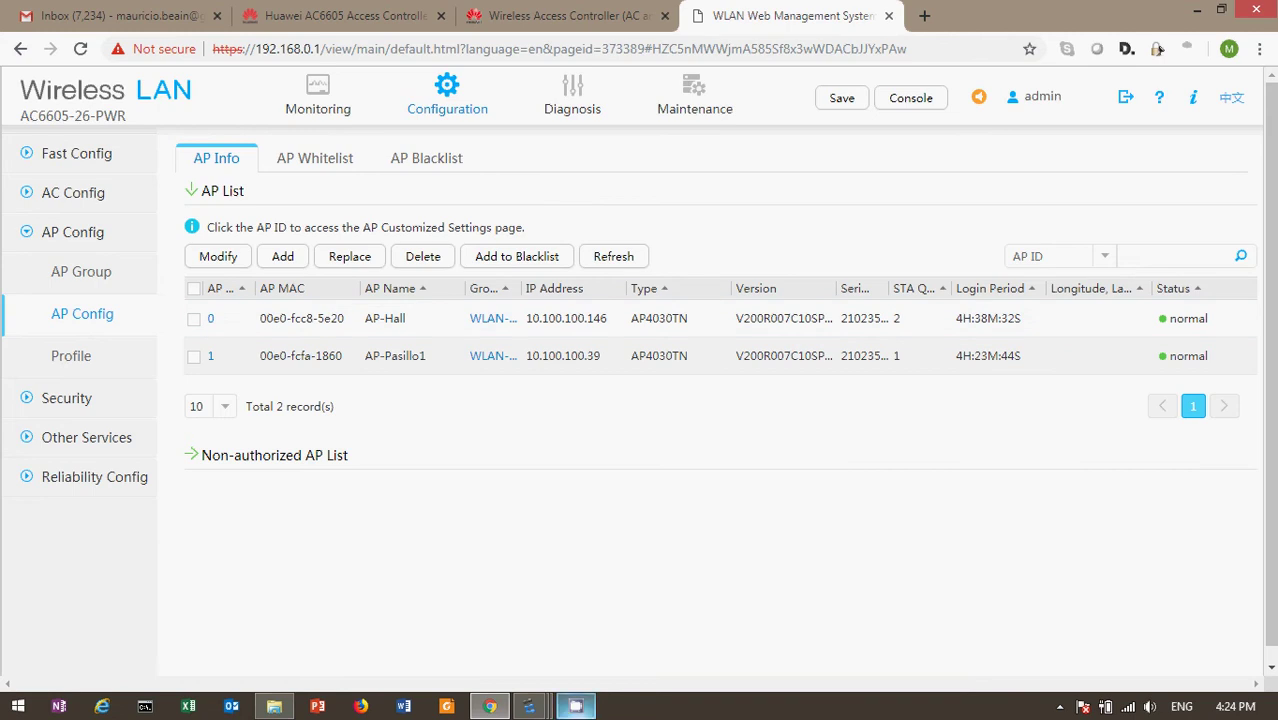
pyautogui.click(531, 708)
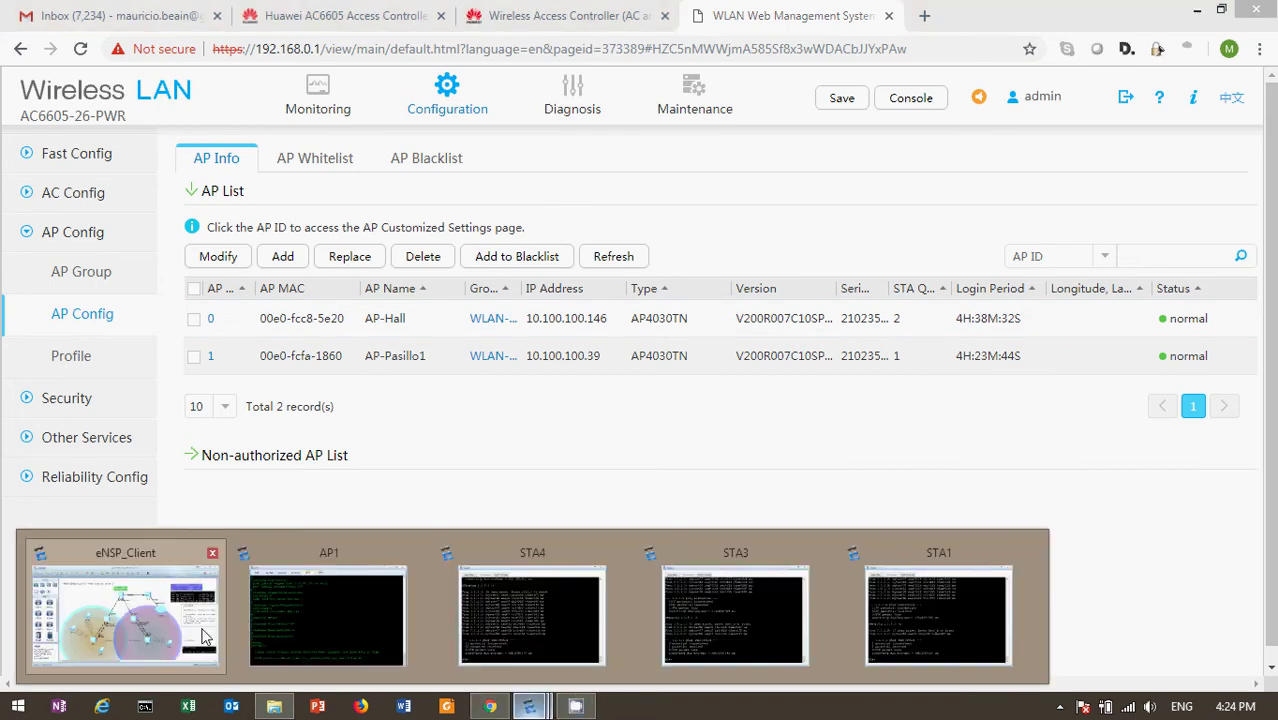
pyautogui.click(205, 637)
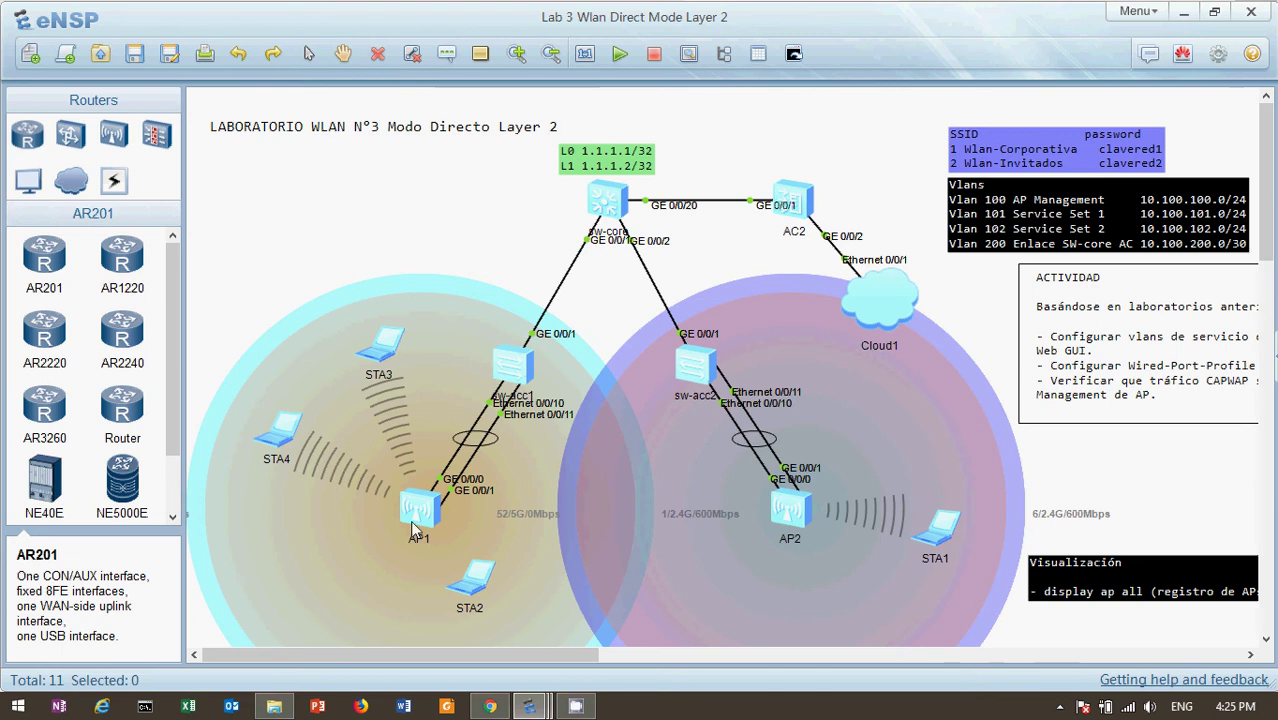
pyautogui.click(1183, 18)
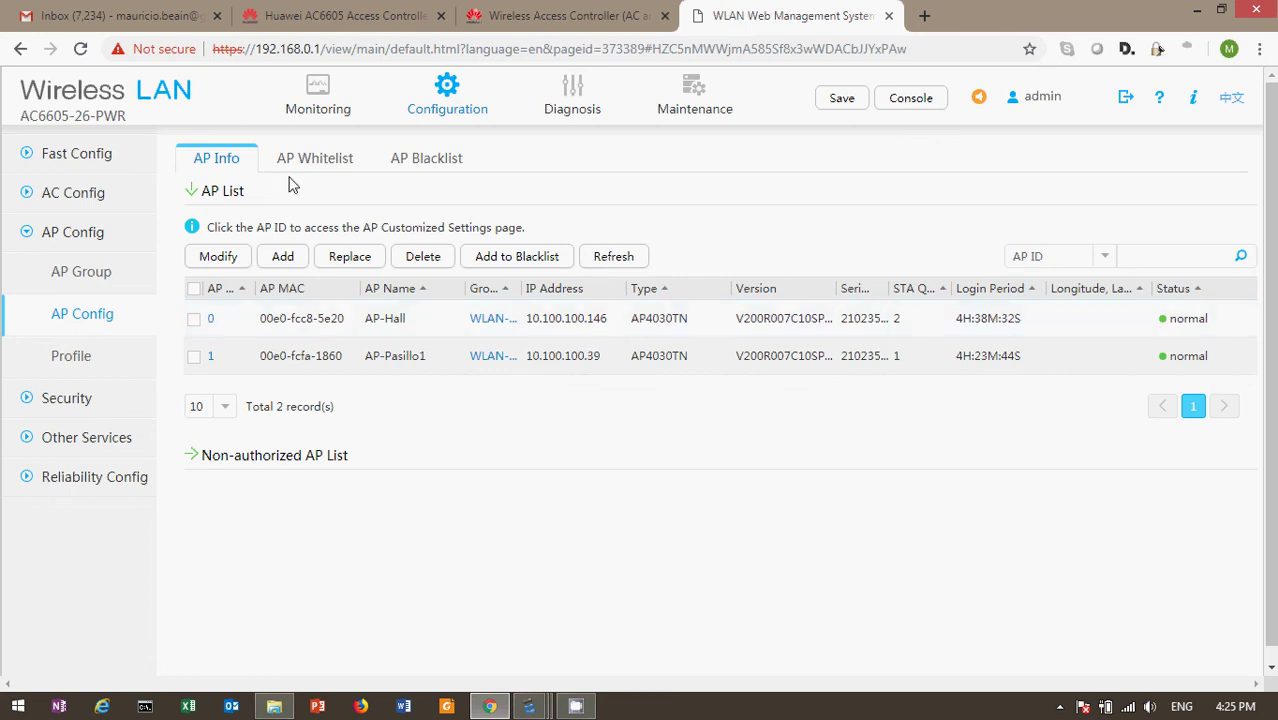
pyautogui.click(80, 158)
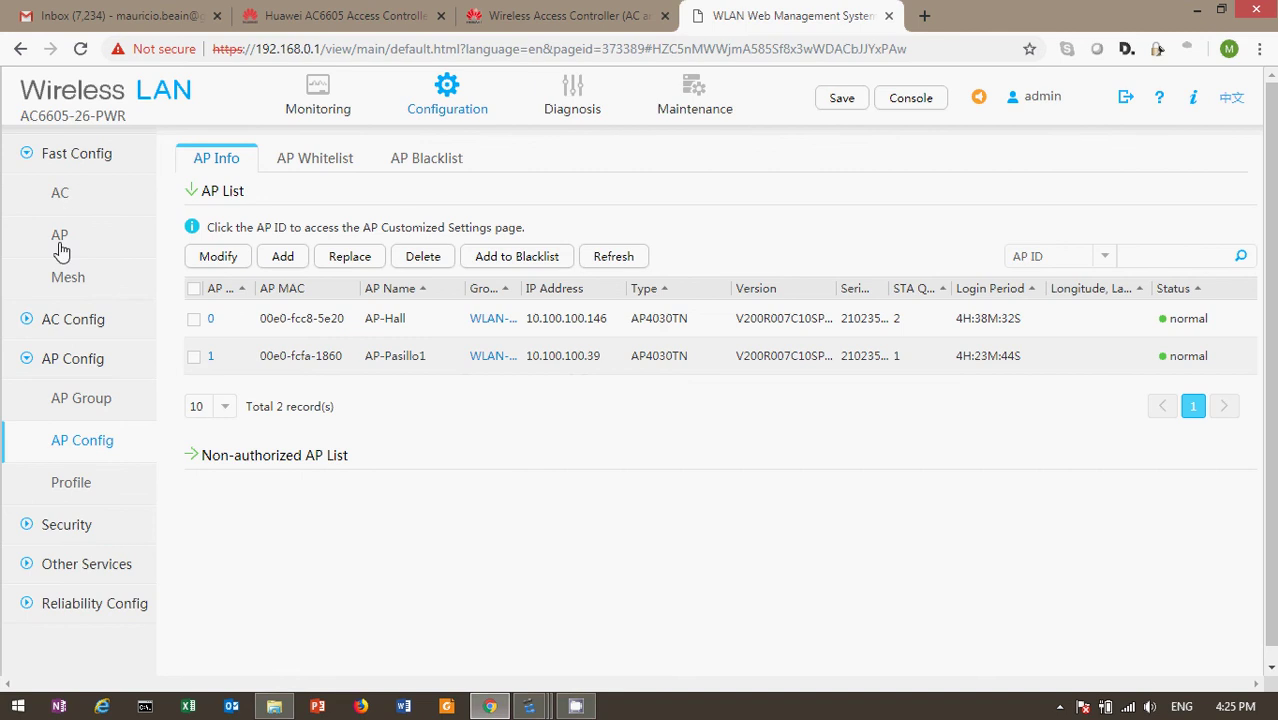
# Check WLAN-AP-Group's SSIDs Wlan-Corporativa and Wlan-Invitados, then list its two APs
pyautogui.click(59, 247)
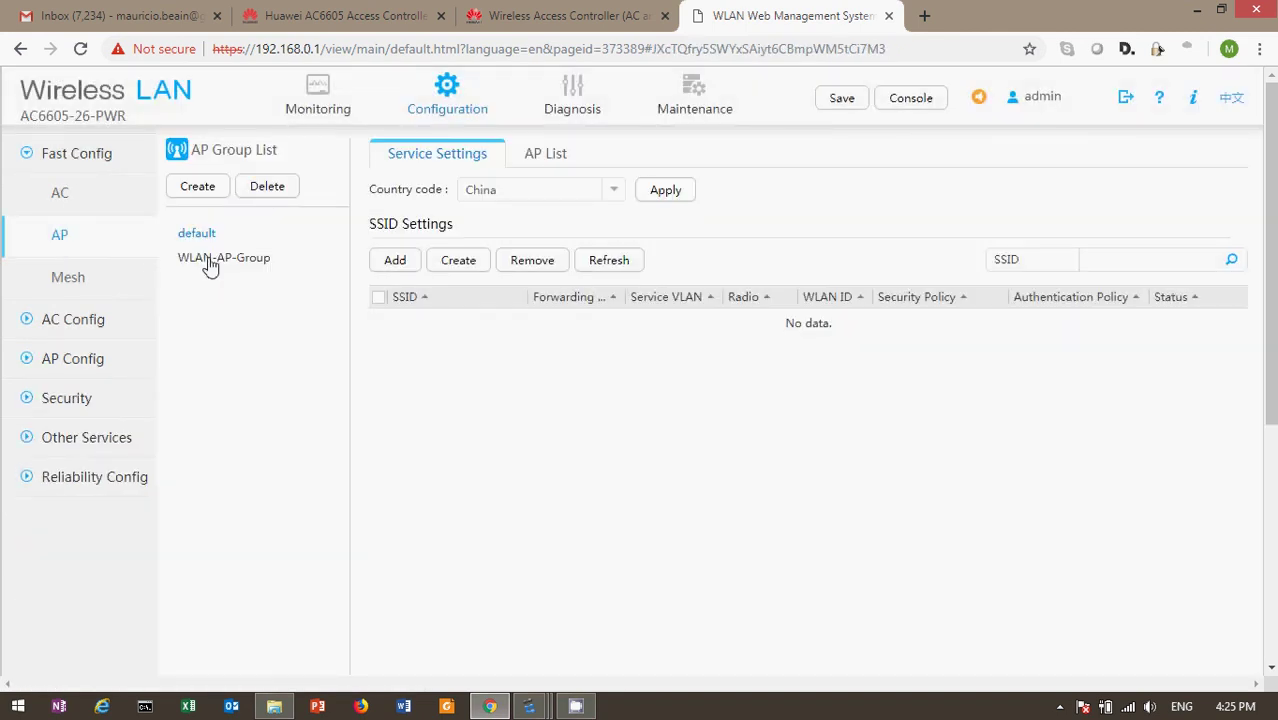
pyautogui.click(210, 261)
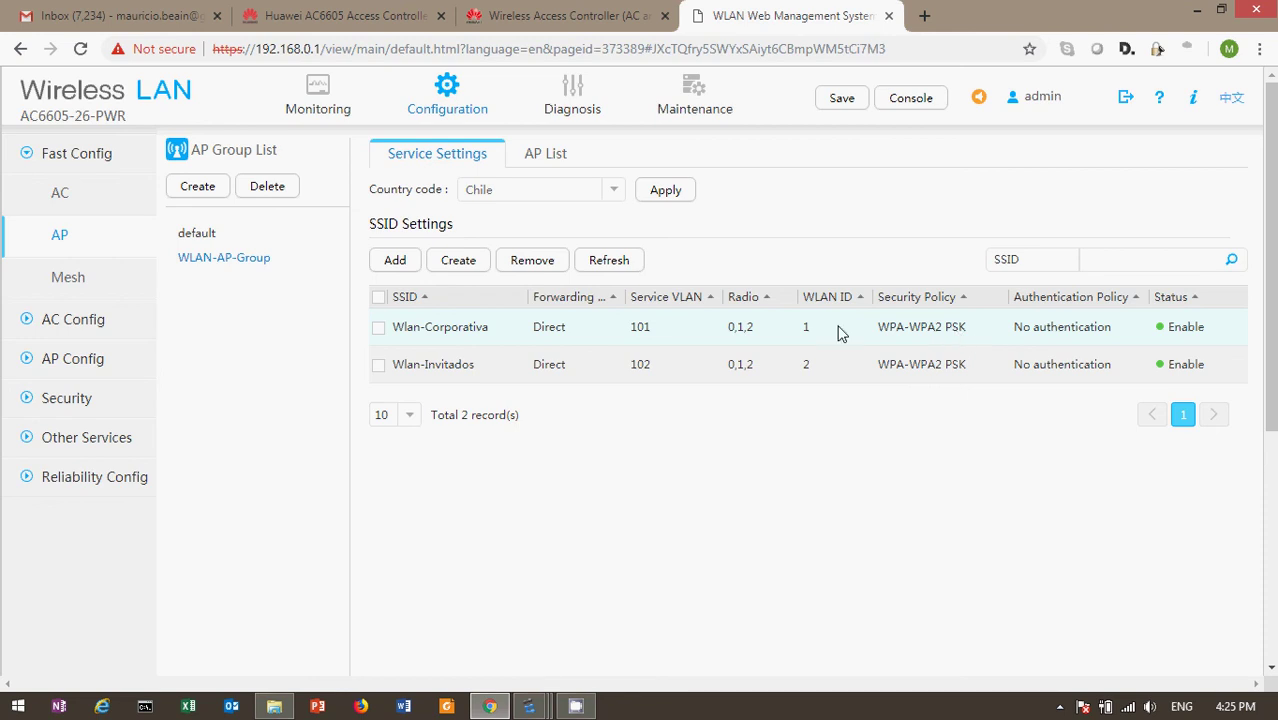
pyautogui.click(543, 158)
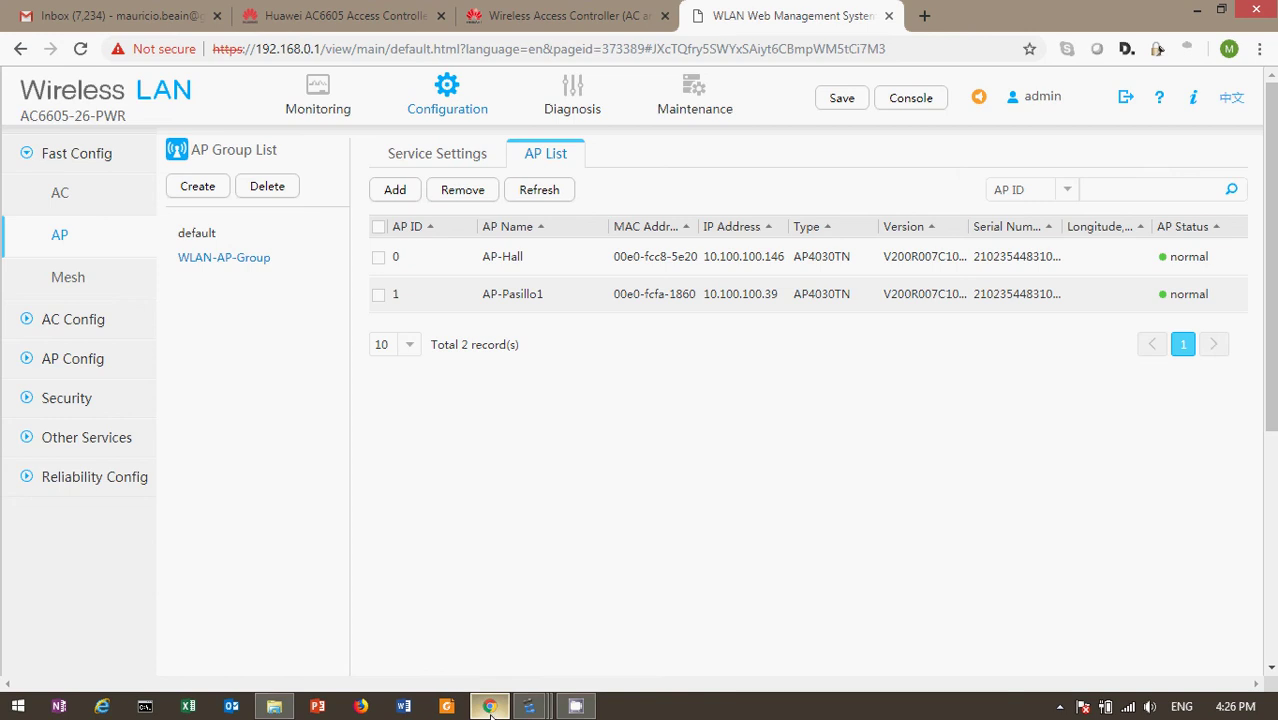
# Bring the eNSP Lab 3 topology window in front of the AC web console
pyautogui.moveTo(528, 706)
pyautogui.click(168, 648)
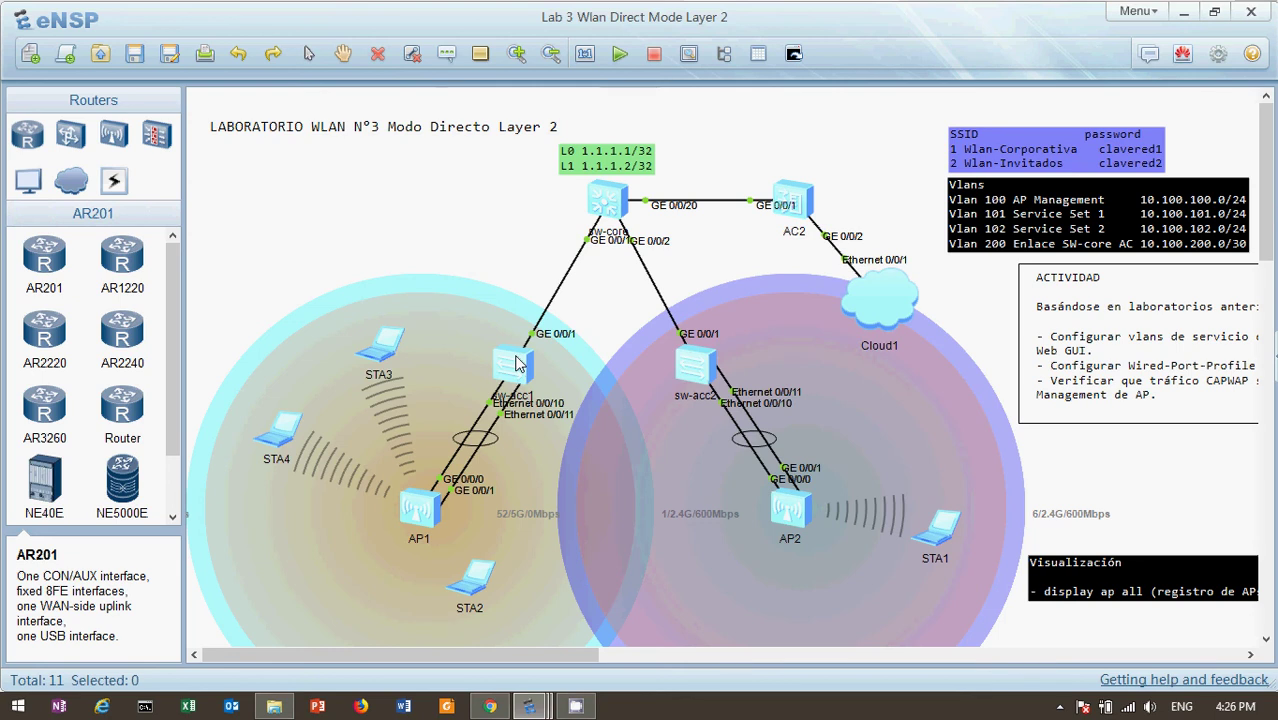
pyautogui.click(490, 706)
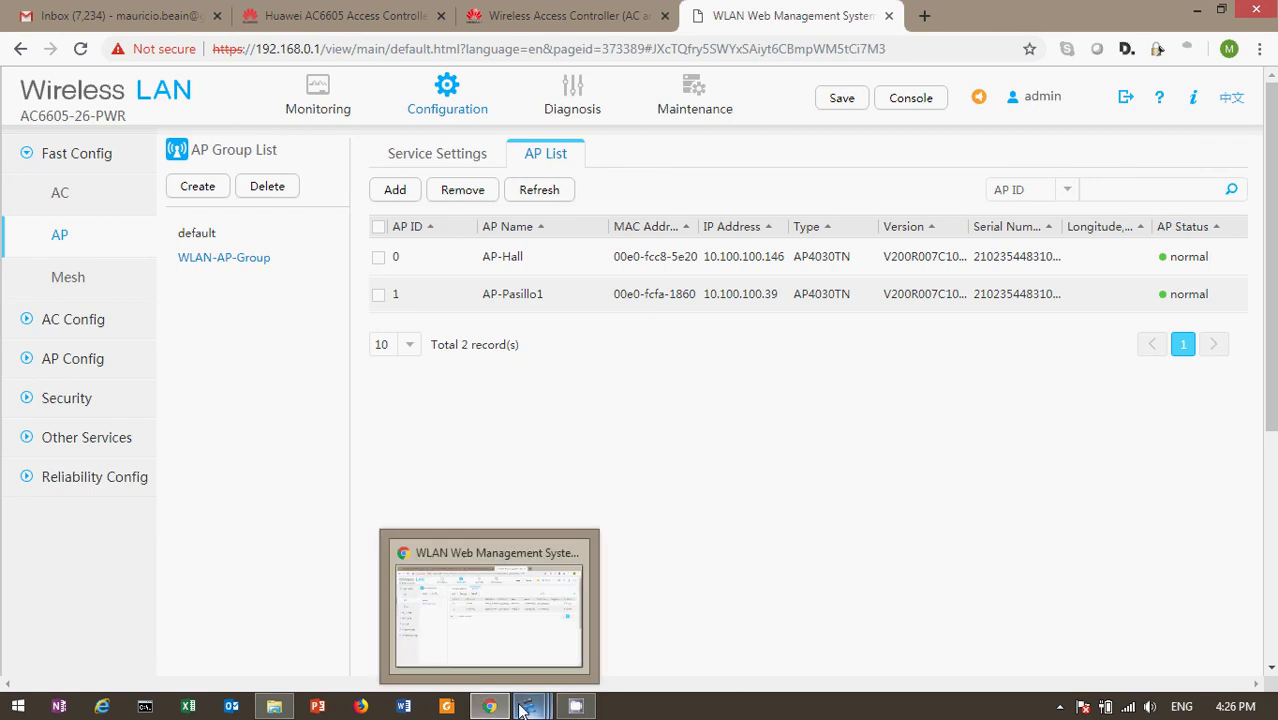
pyautogui.moveTo(524, 708)
pyautogui.click(215, 640)
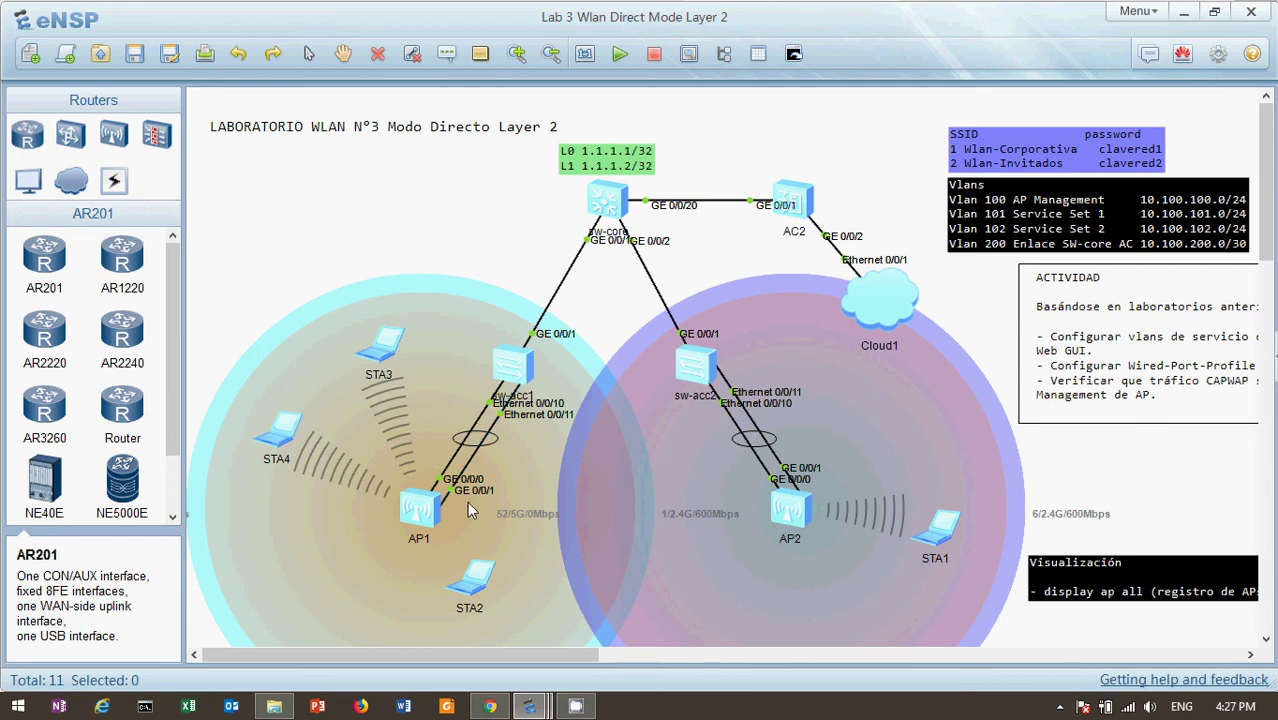
# Open sw-acc1's console, enter system view and display its current configuration with 'dis cu'
pyautogui.doubleClick(519, 368)
pyautogui.press('Return')
pyautogui.press('Return')
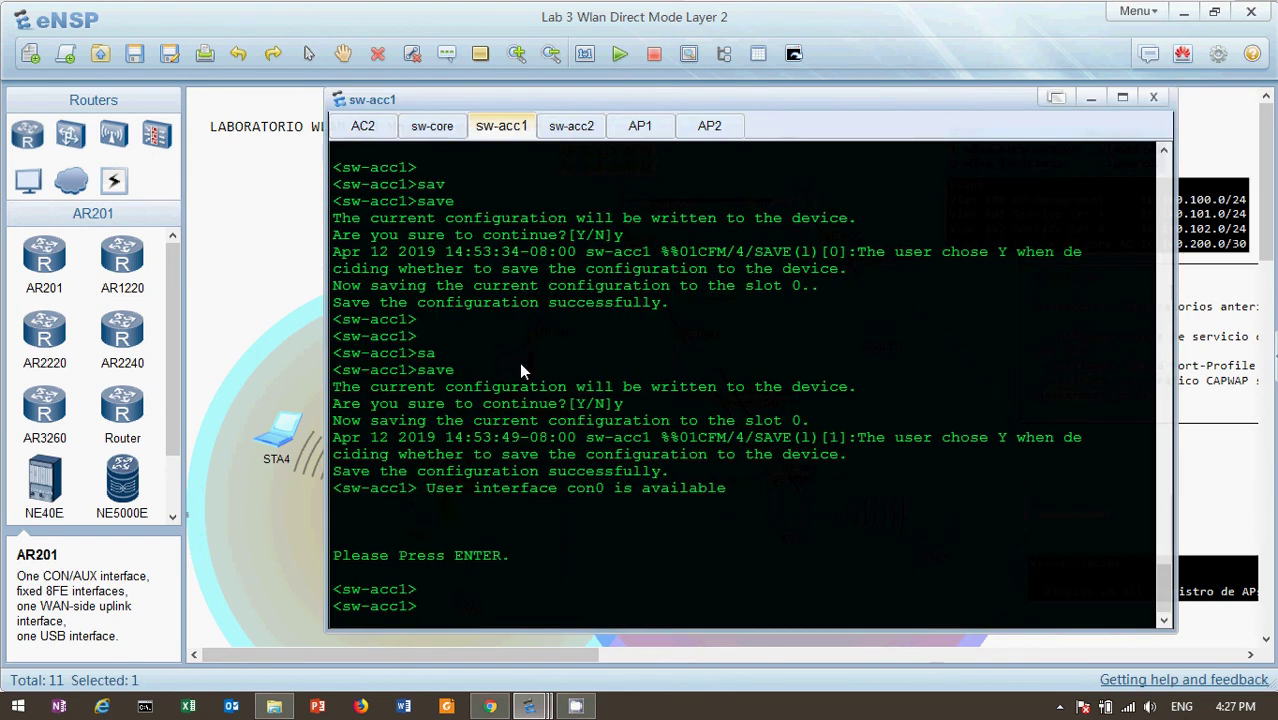
pyautogui.write('sys')
pyautogui.press('Tab')
pyautogui.press('Return')
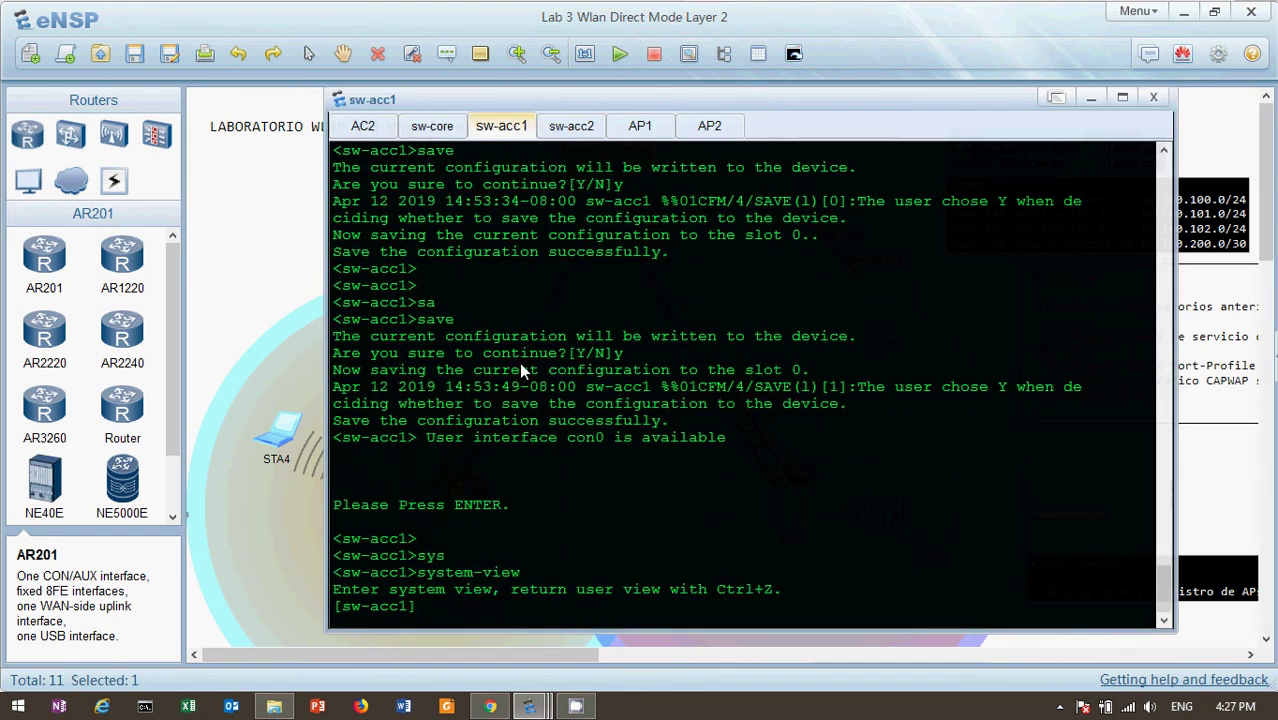
pyautogui.write('die cu')
pyautogui.press('Tab')
pyautogui.press('Return')
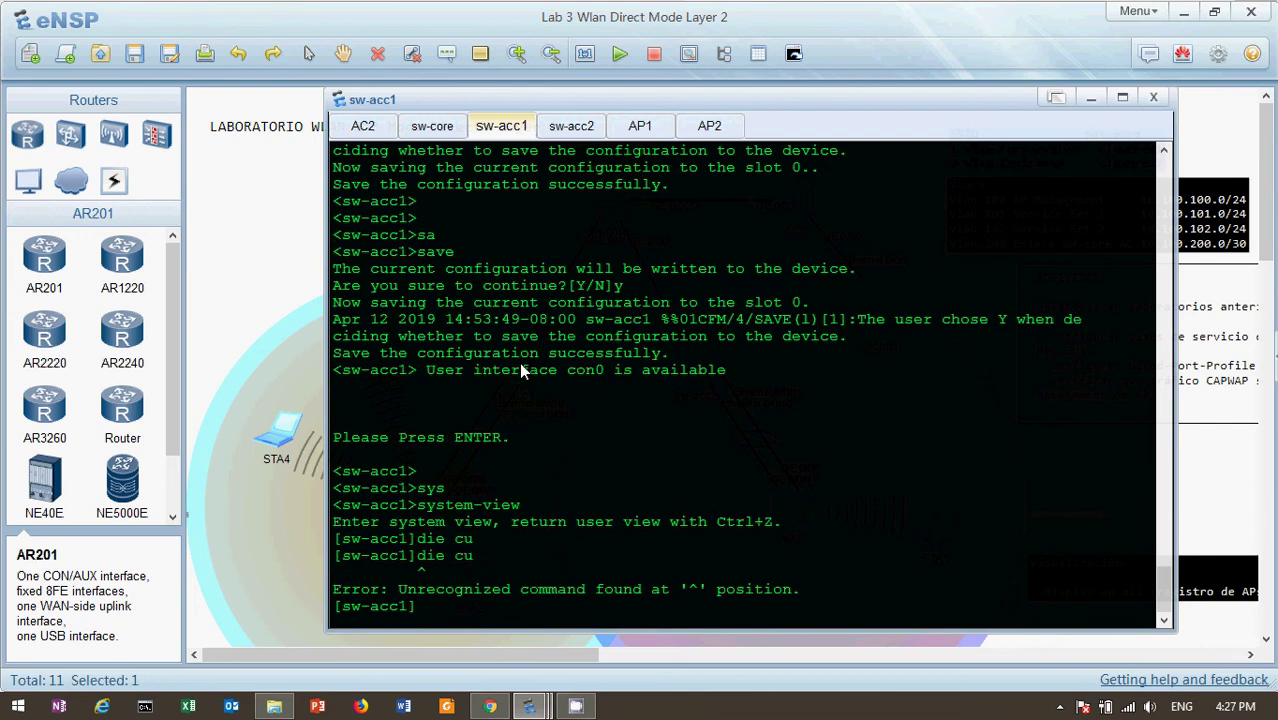
pyautogui.write('dis cu')
pyautogui.press('Tab')
pyautogui.press('Return')
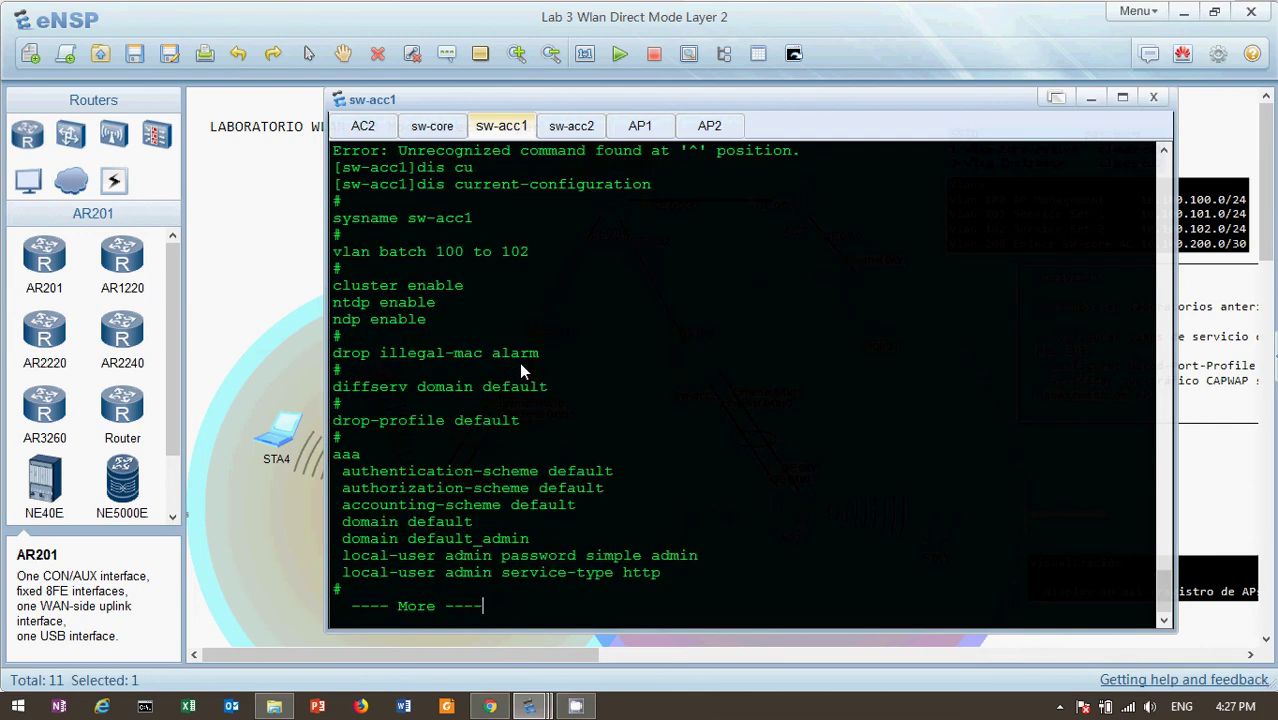
# Page down to Eth-Trunk1's trunk settings with default VLAN 100, then return to the topology
pyautogui.press('space')
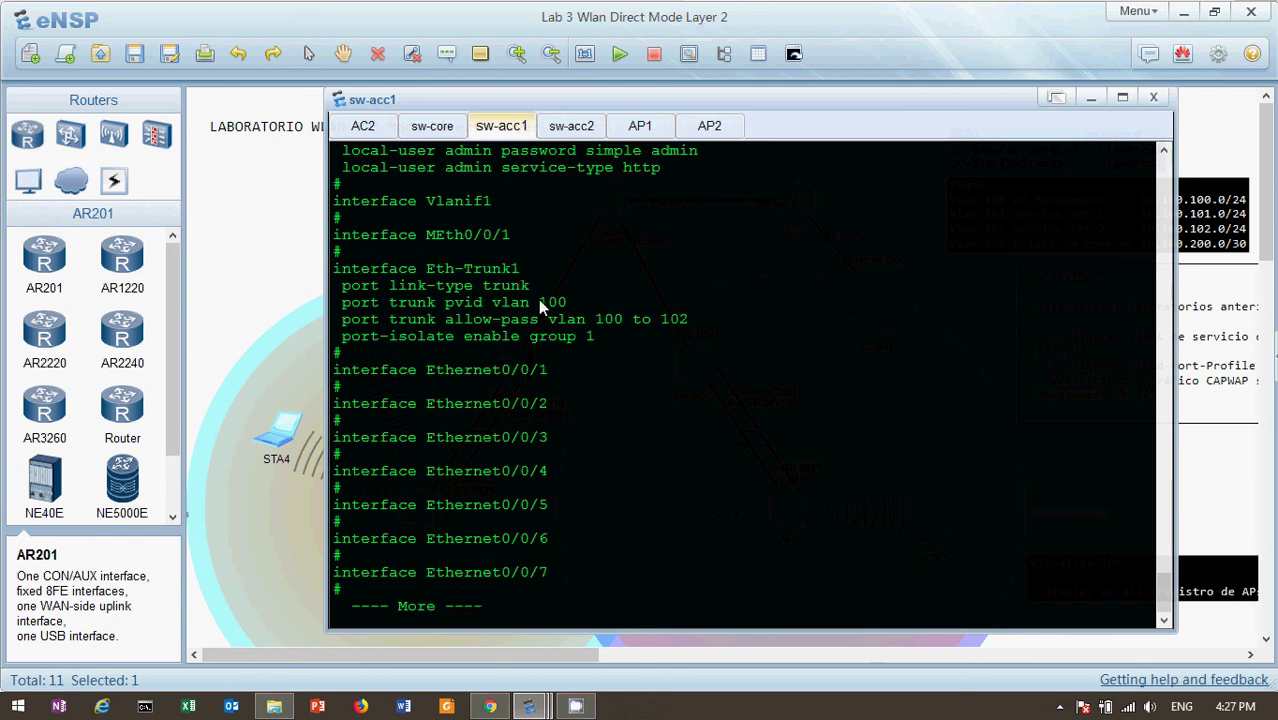
pyautogui.moveTo(540, 302); pyautogui.dragTo(575, 306)
pyautogui.press('Return')
pyautogui.press('Return')
pyautogui.press('Return')
pyautogui.press('Return')
pyautogui.press('Return')
pyautogui.press('Return')
pyautogui.press('Return')
pyautogui.press('Return')
pyautogui.press('Return')
pyautogui.press('Return')
pyautogui.press('Return')
pyautogui.press('Return')
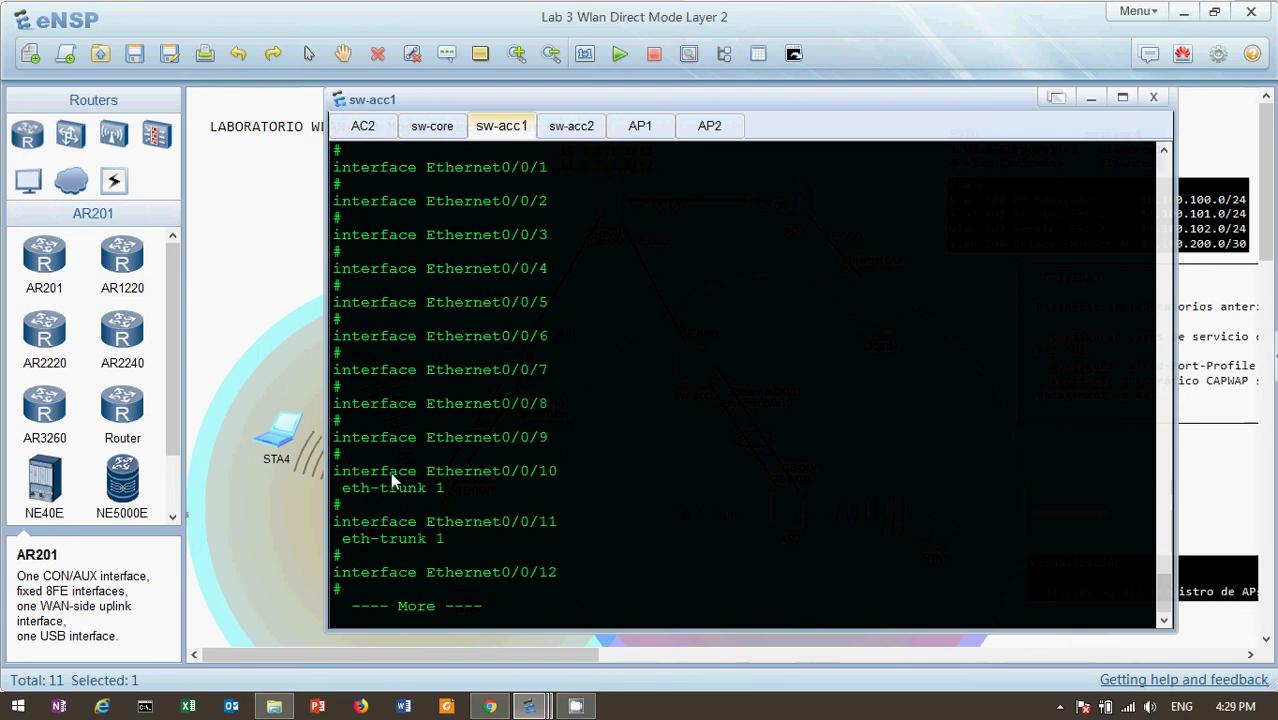
pyautogui.click(291, 287)
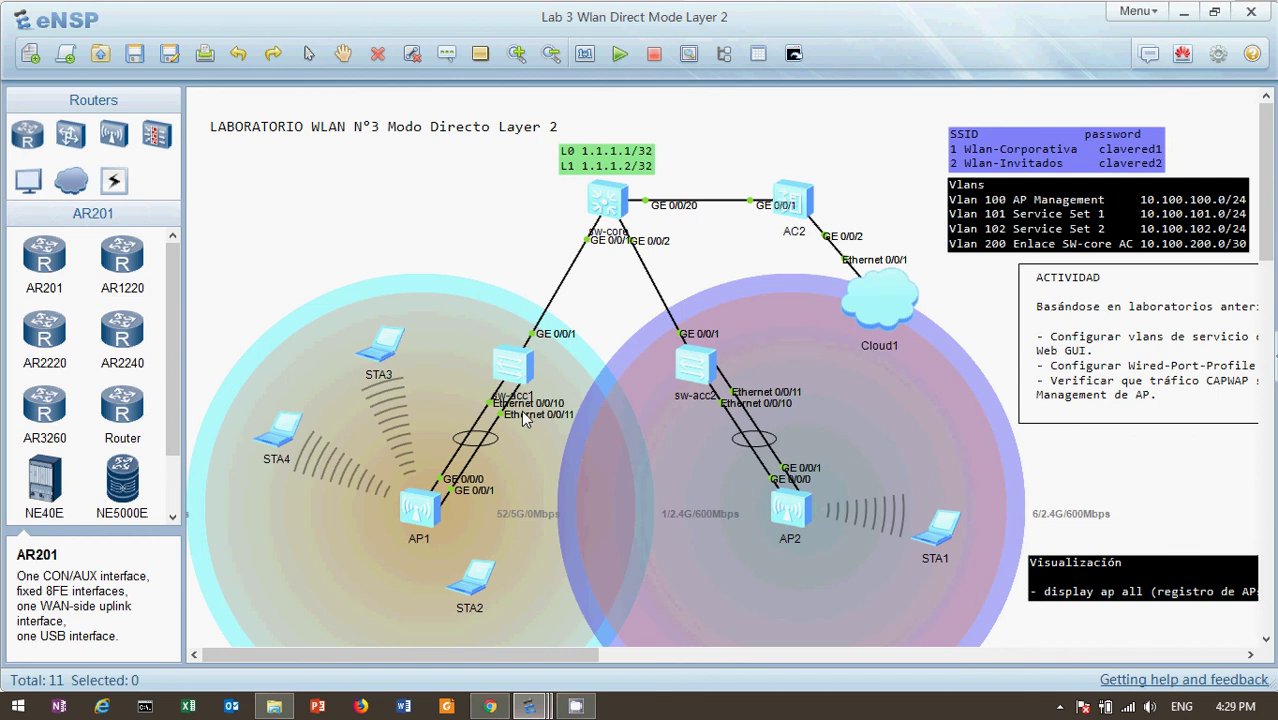
# Open AC2's console, enter system and WLAN views, and display the configuration with 'dis this'
pyautogui.doubleClick(799, 199)
pyautogui.press('Return')
pyautogui.press('Return')
pyautogui.press('Return')
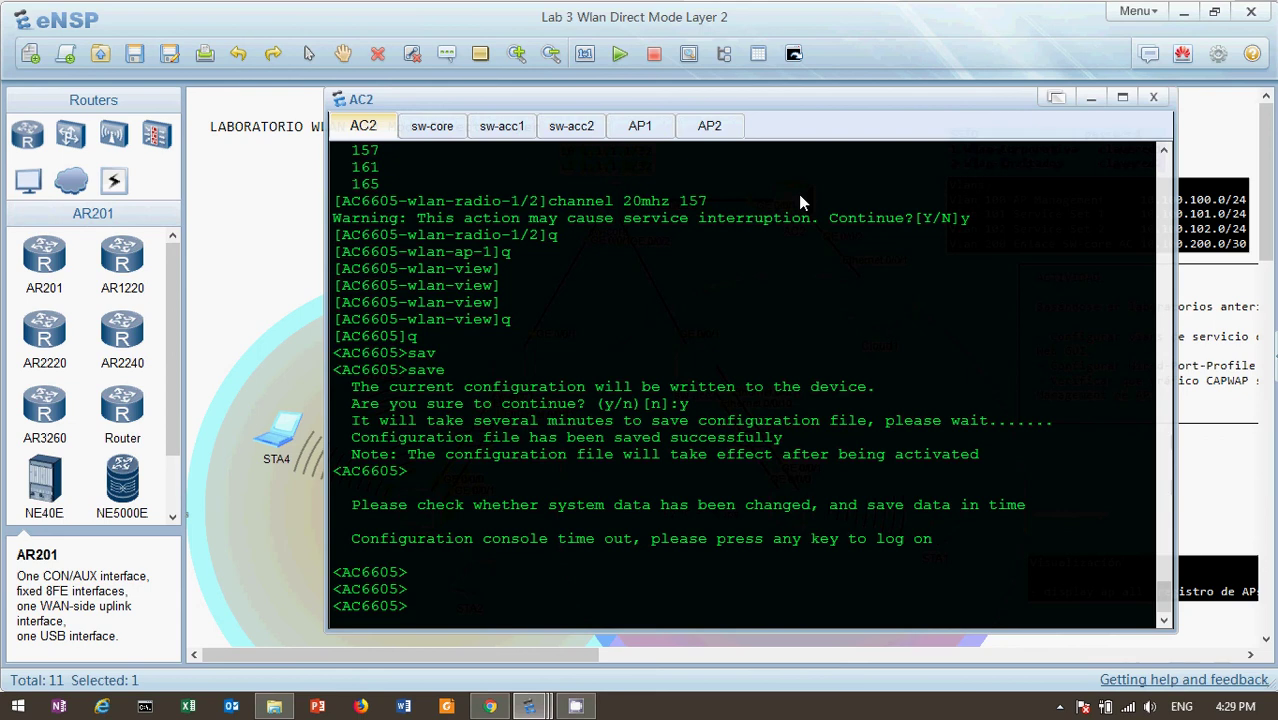
pyautogui.write('sys')
pyautogui.press('Return')
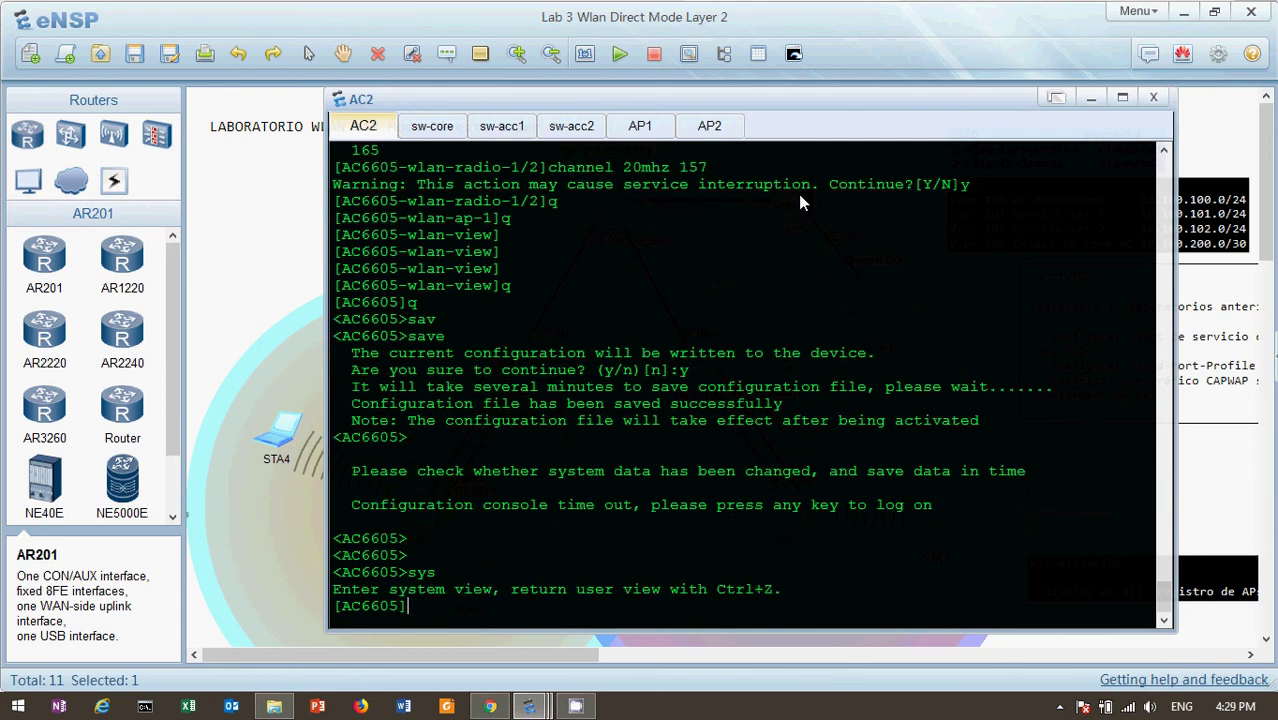
pyautogui.write('wlan')
pyautogui.press('Return')
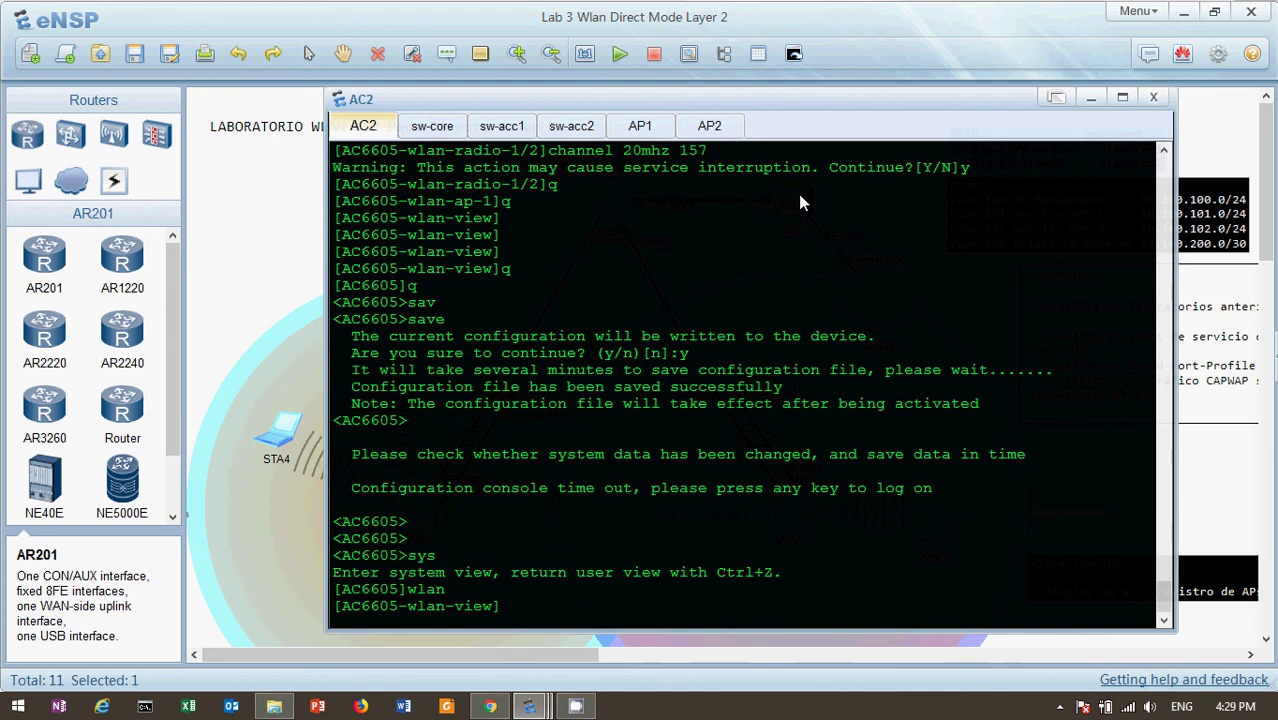
pyautogui.write('dis th')
pyautogui.press('Tab')
pyautogui.press('Return')
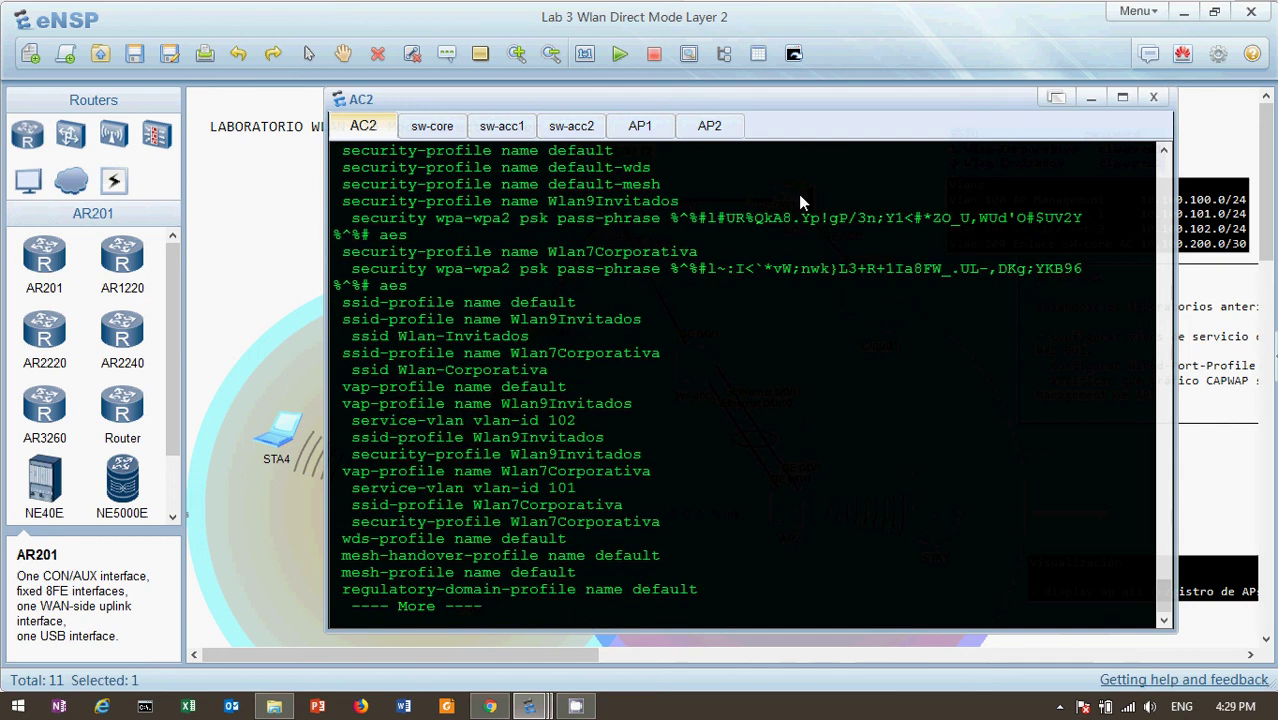
# Page down to the wired-port profiles and highlight Perfil-Wired-Port with its eth-trunk 0 setting
pyautogui.press('Return')
pyautogui.press('Return')
pyautogui.press('Return')
pyautogui.press('Return')
pyautogui.press('Return')
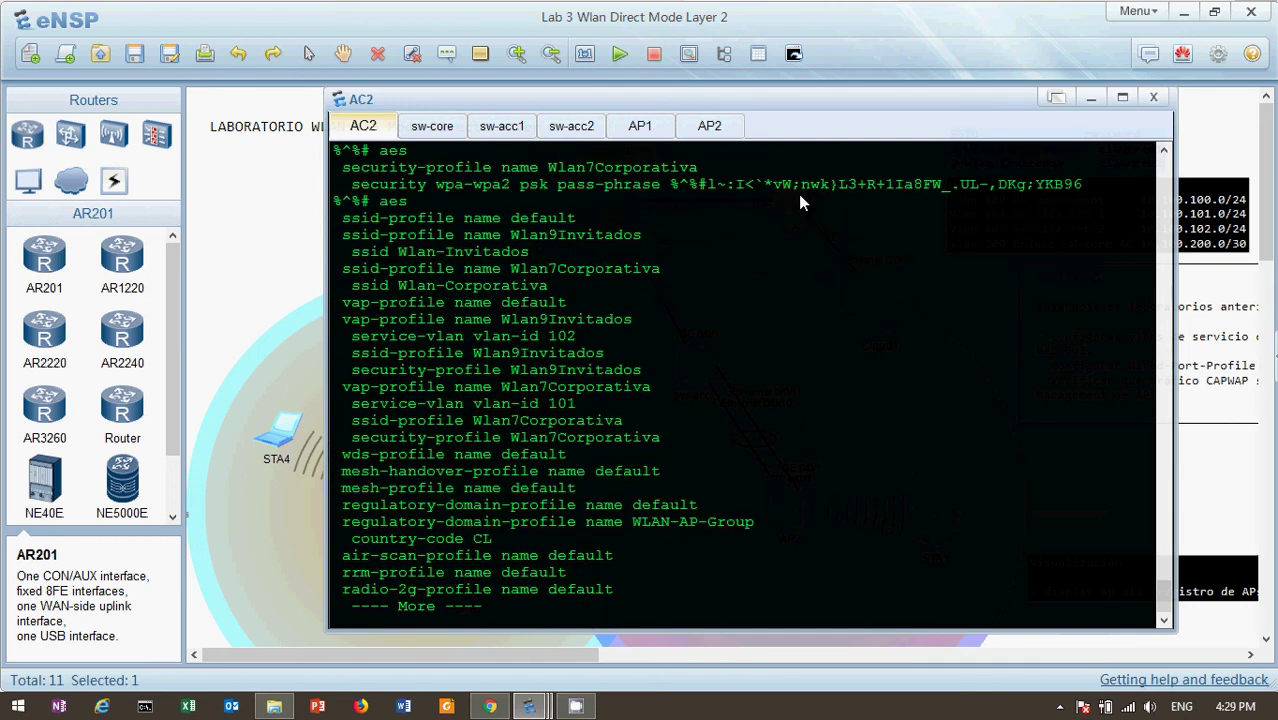
pyautogui.press('Return')
pyautogui.press('Return')
pyautogui.press('Return')
pyautogui.press('Return')
pyautogui.press('Return')
pyautogui.press('Return')
pyautogui.press('Return')
pyautogui.press('Return')
pyautogui.press('Return')
pyautogui.press('Return')
pyautogui.press('Return')
pyautogui.press('Return')
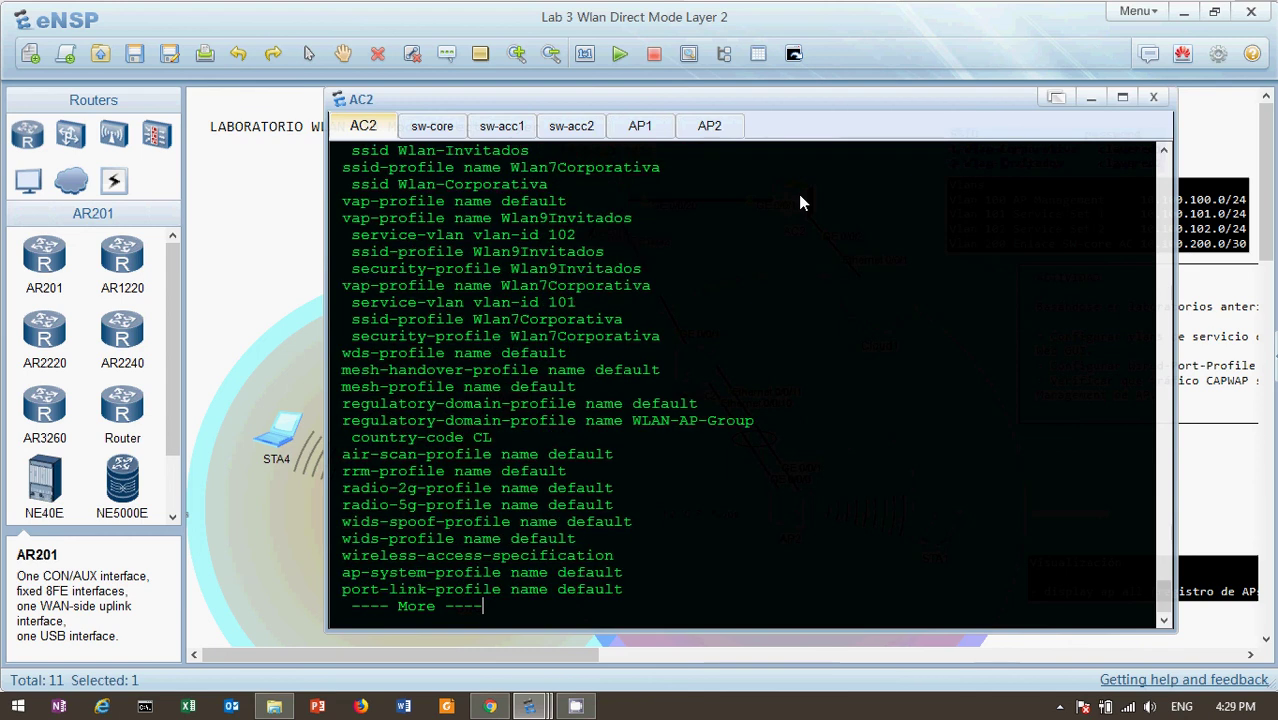
pyautogui.press('Return')
pyautogui.press('Return')
pyautogui.press('Return')
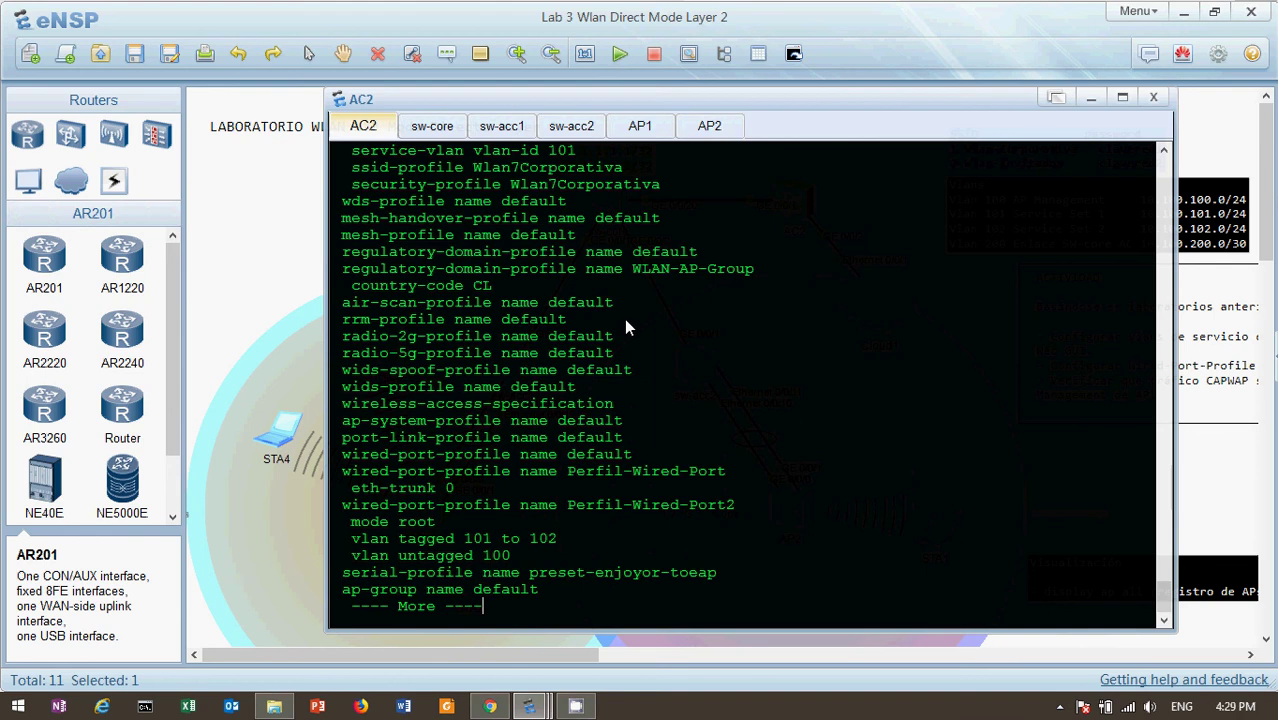
pyautogui.press('Return')
pyautogui.press('Return')
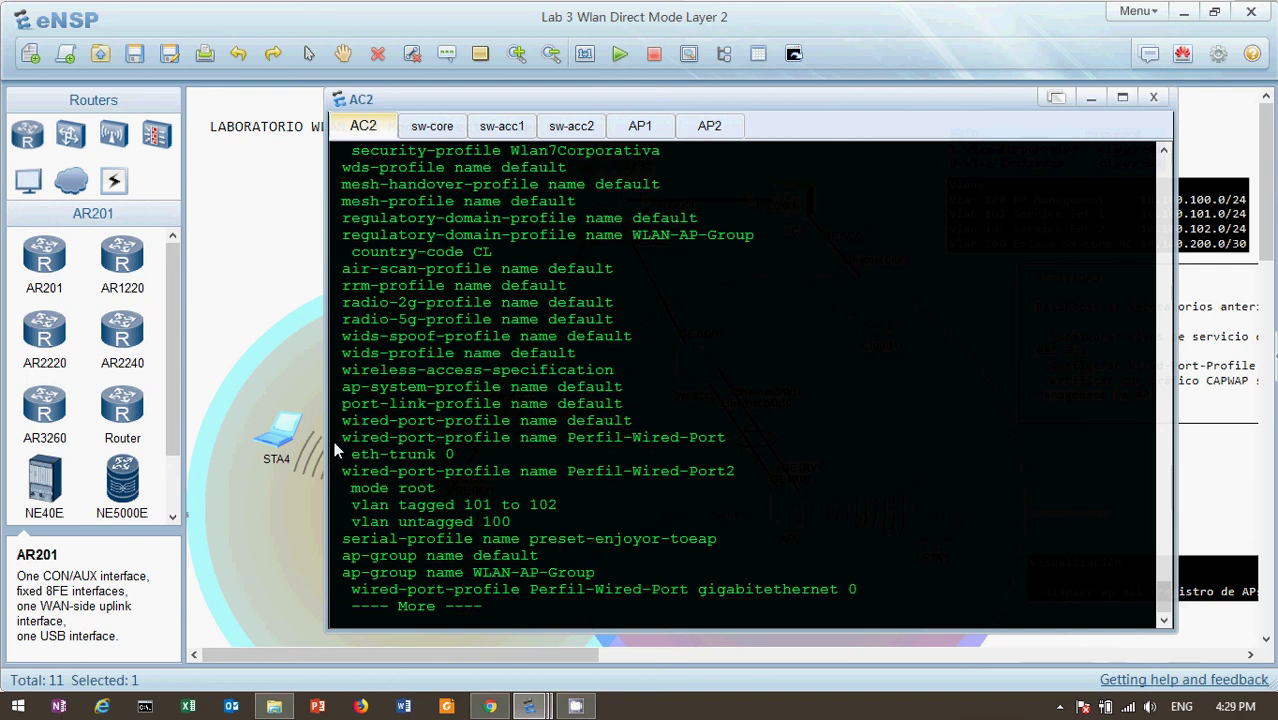
pyautogui.moveTo(334, 441); pyautogui.dragTo(470, 447)
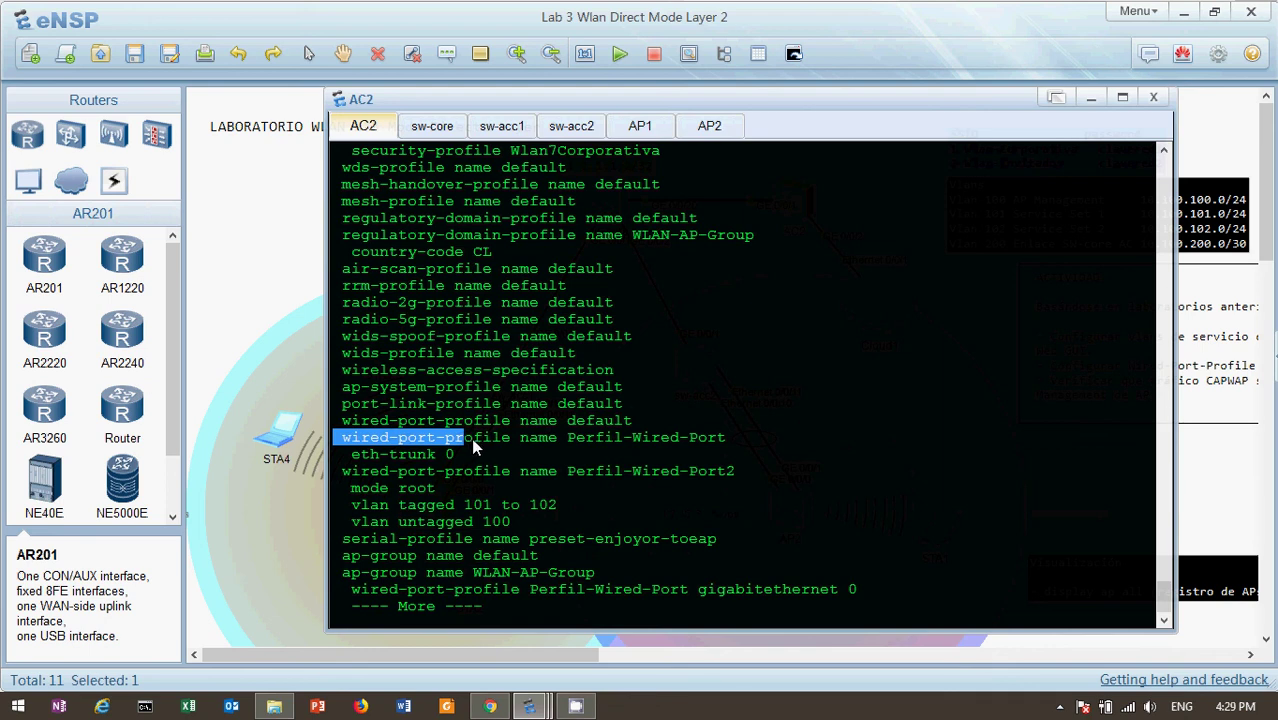
pyautogui.click(471, 438)
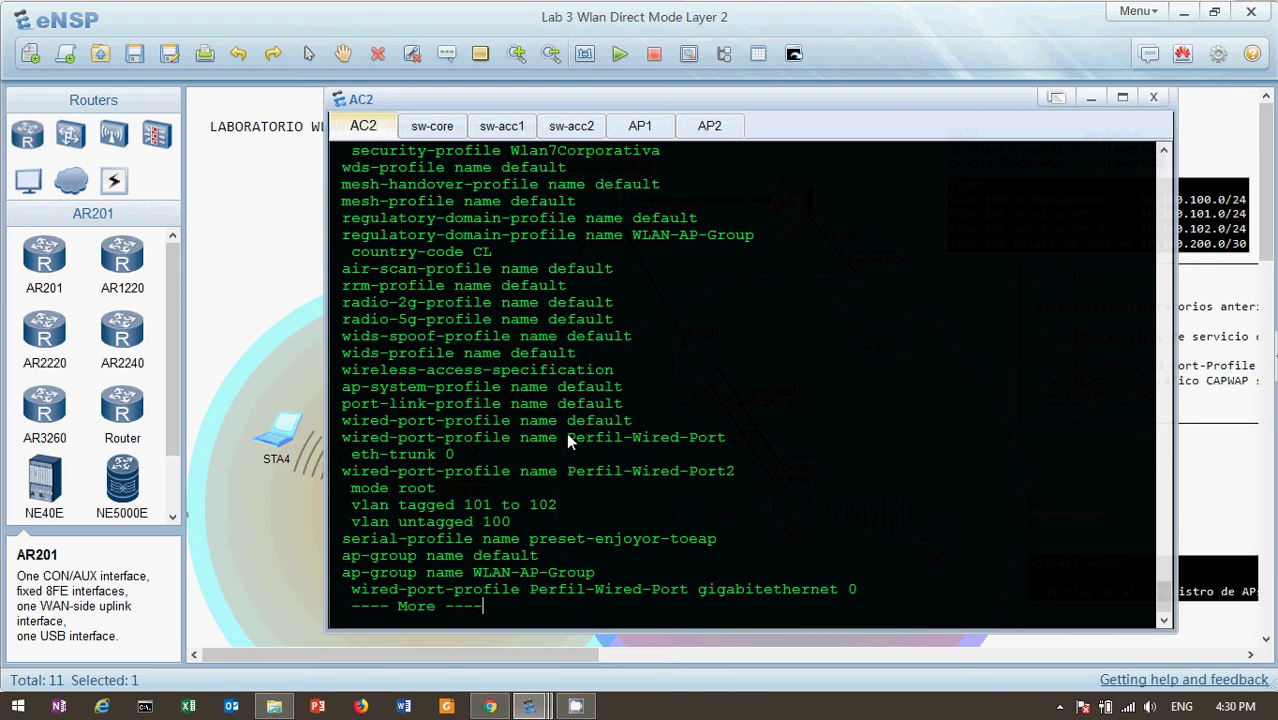
pyautogui.moveTo(566, 440); pyautogui.dragTo(755, 450)
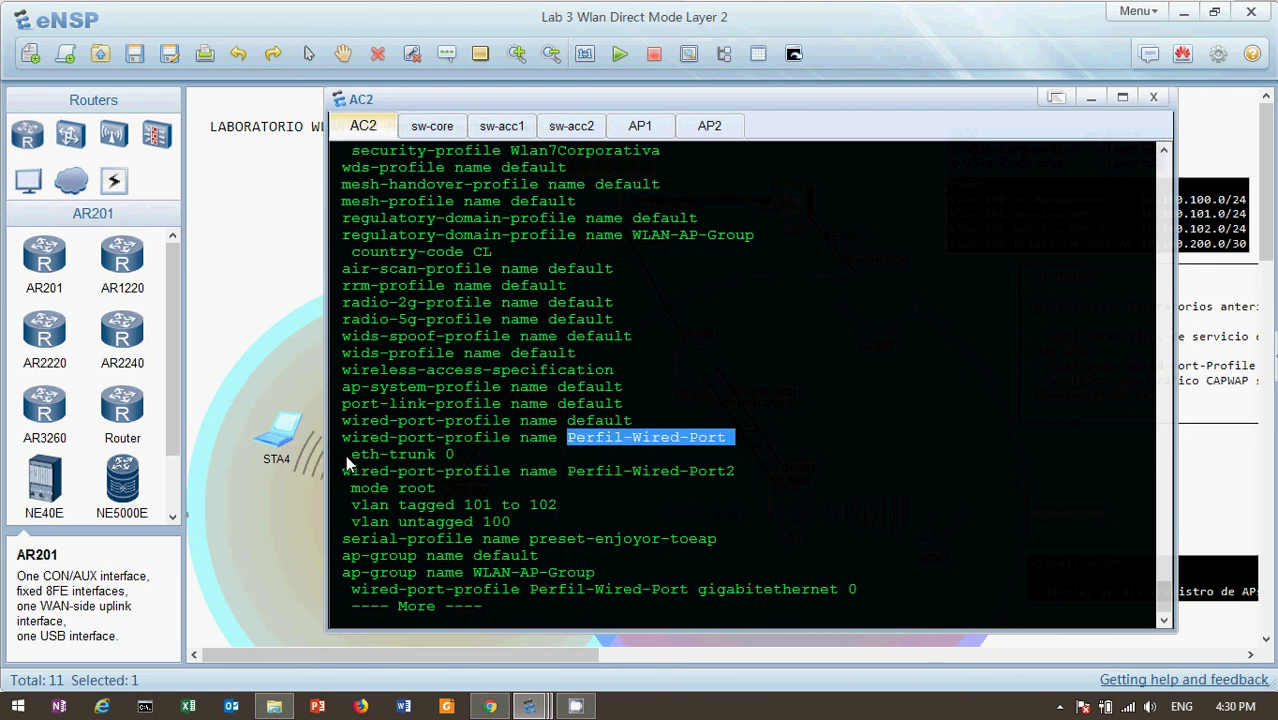
pyautogui.moveTo(345, 455); pyautogui.dragTo(437, 454)
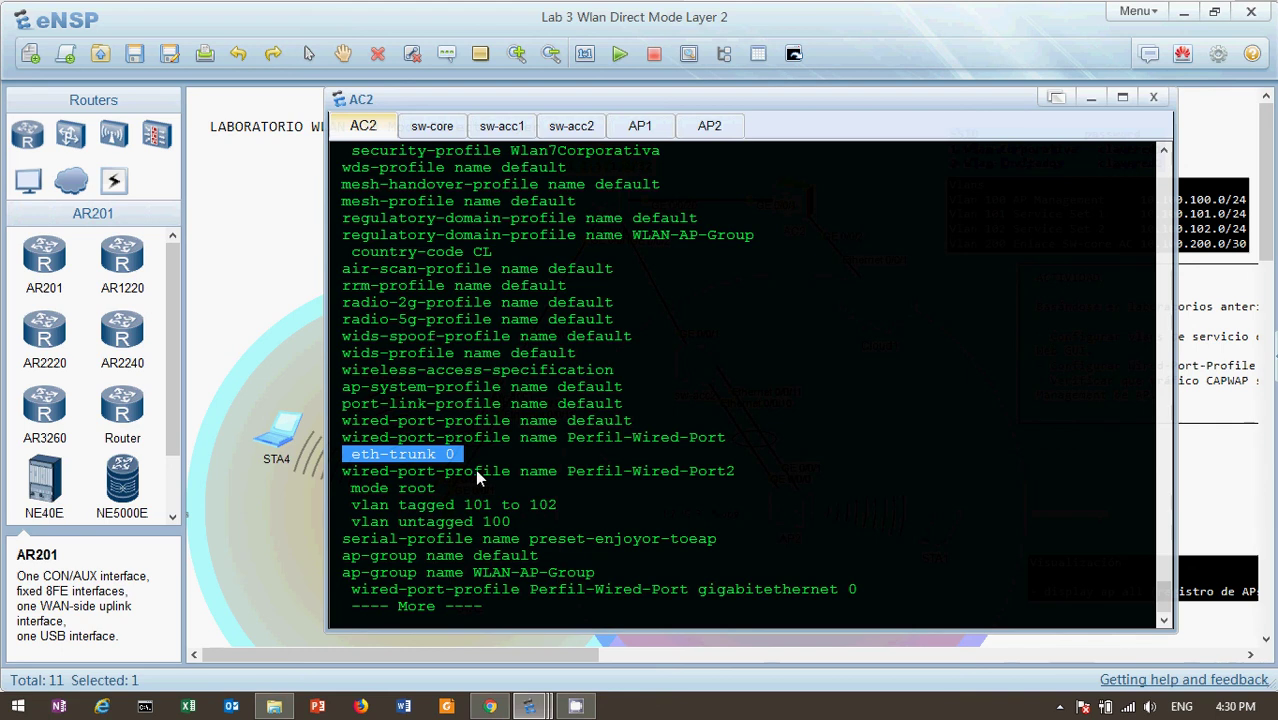
# Highlight Perfil-Wired-Port2 and its tagged VLANs 101–102, then show the next configuration line
pyautogui.doubleClick(568, 470)
pyautogui.moveTo(645, 470); pyautogui.dragTo(767, 473)
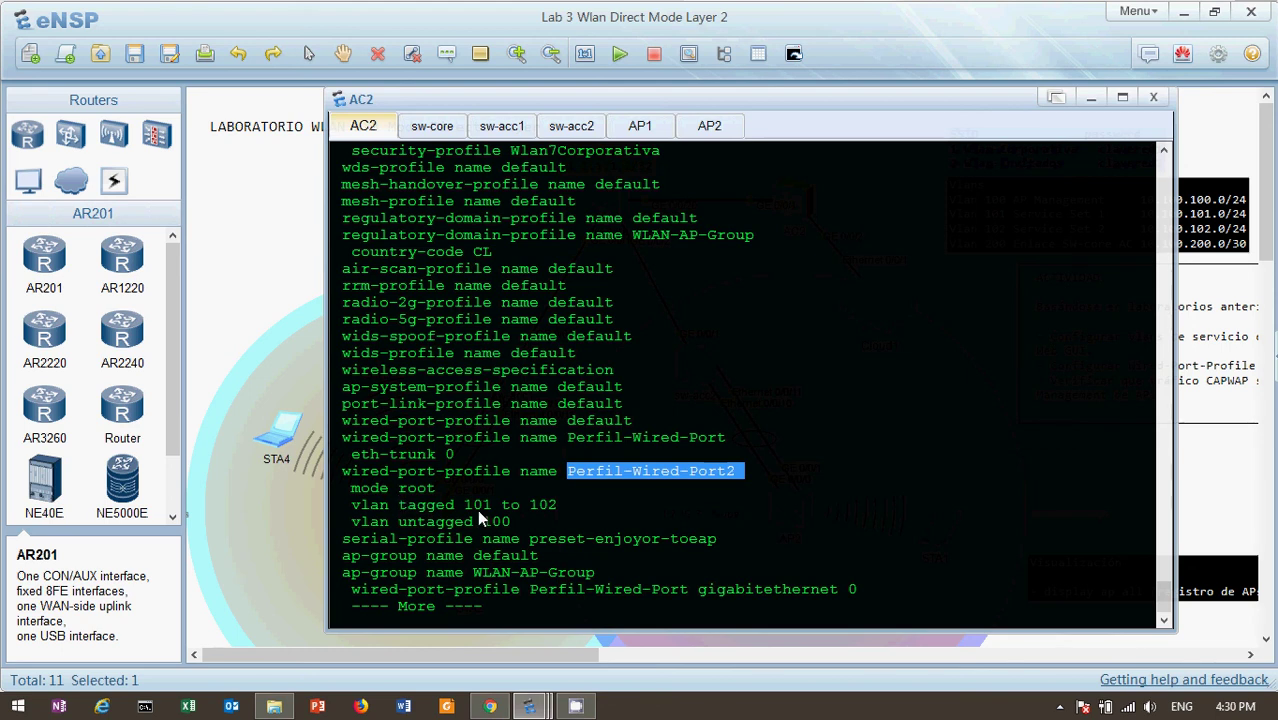
pyautogui.moveTo(463, 504); pyautogui.dragTo(517, 522)
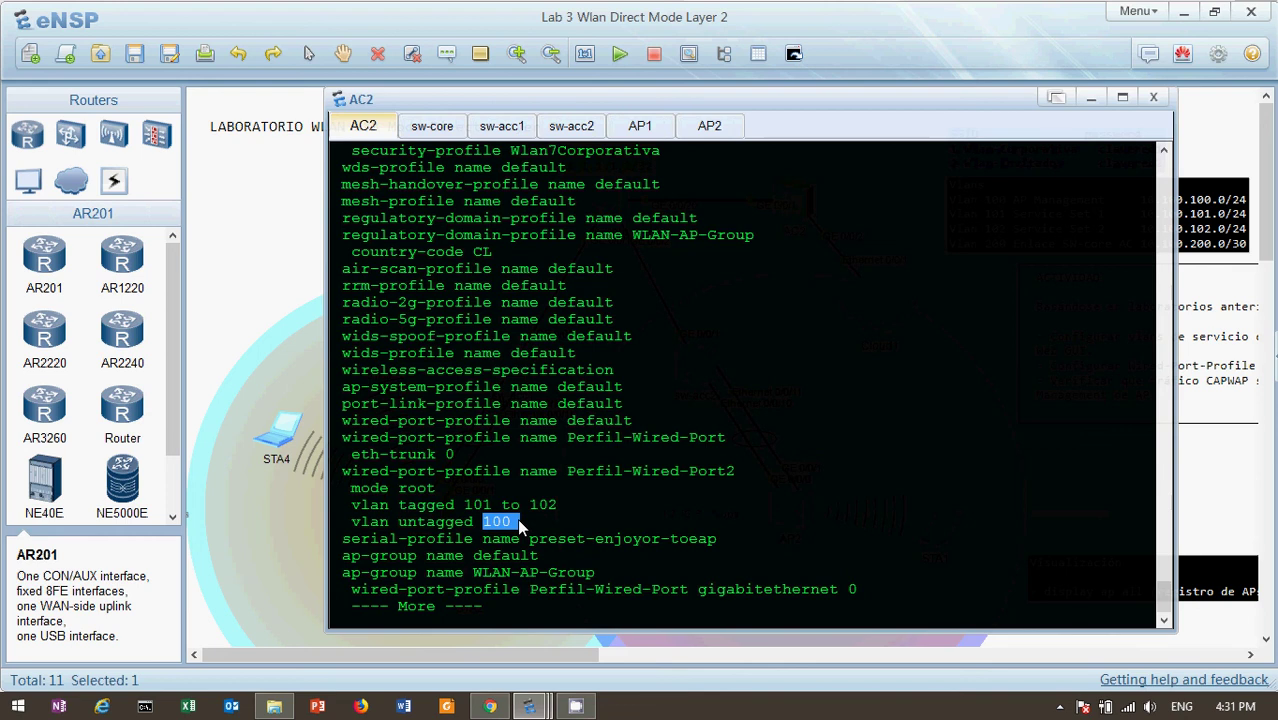
pyautogui.click(644, 493)
pyautogui.press('Return')
pyautogui.press('Return')
pyautogui.press('Return')
pyautogui.press('Return')
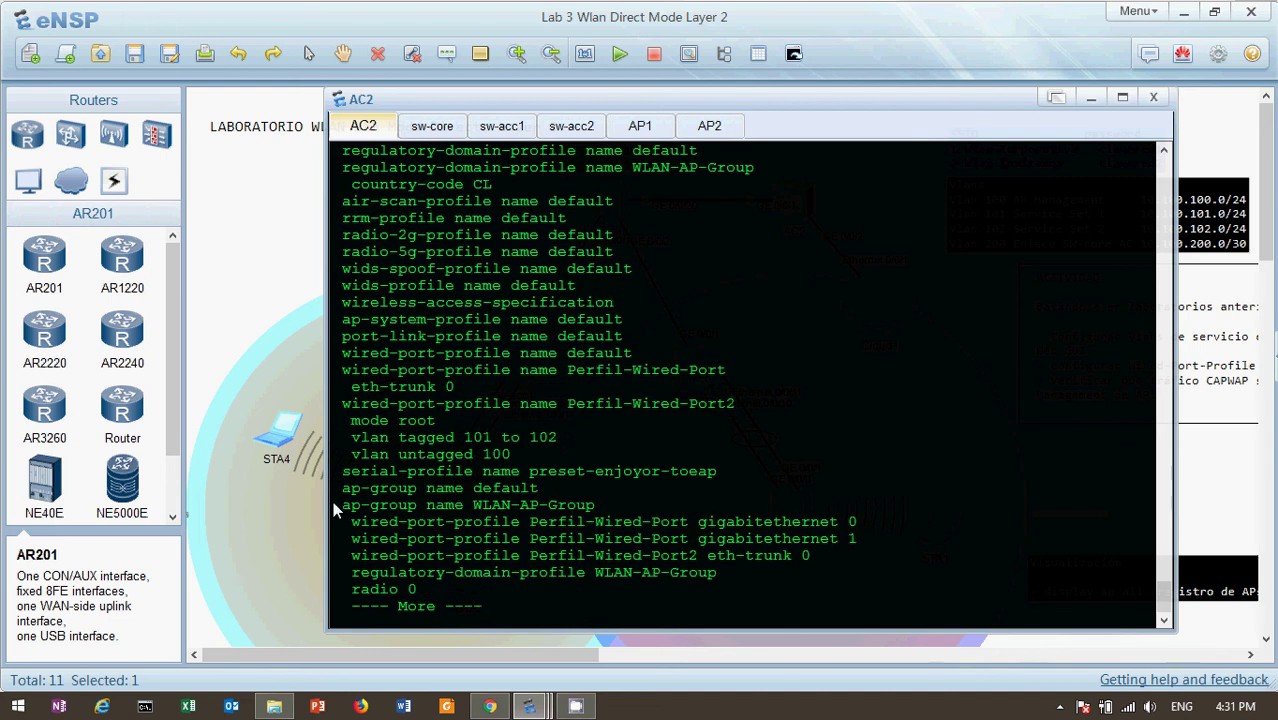
pyautogui.moveTo(331, 501); pyautogui.dragTo(634, 505)
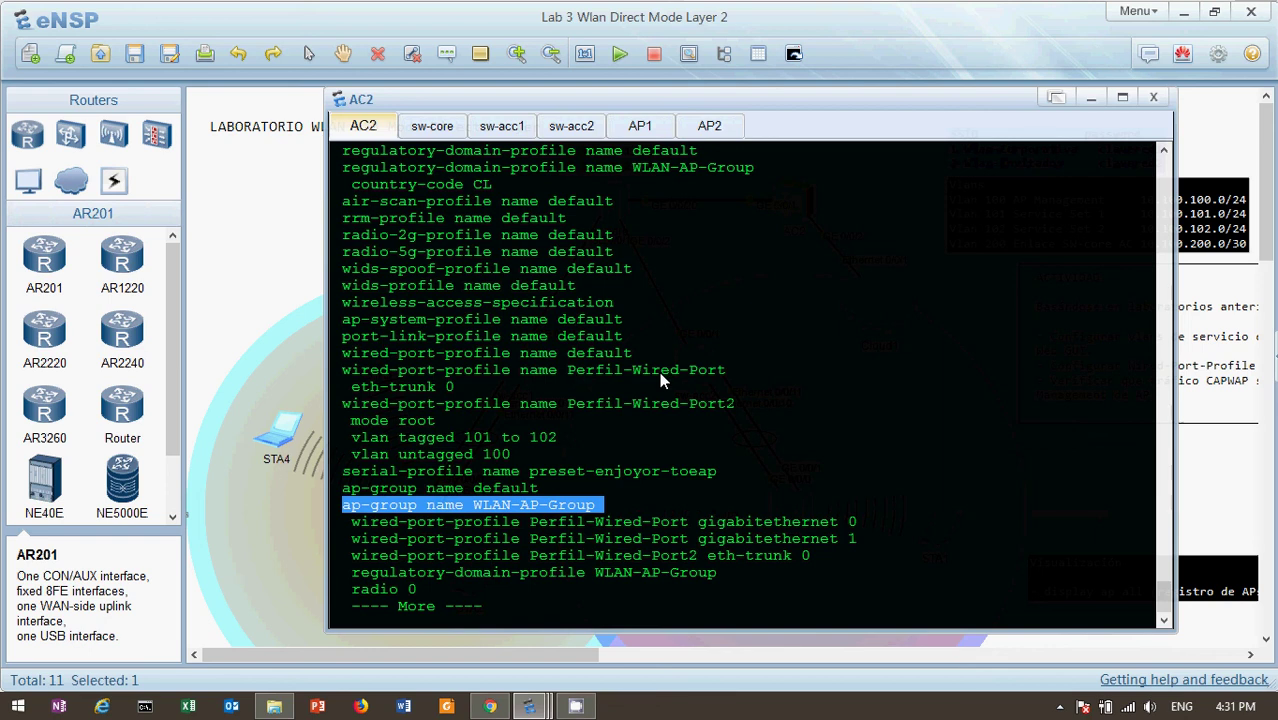
pyautogui.moveTo(697, 522); pyautogui.dragTo(866, 524)
pyautogui.moveTo(708, 538); pyautogui.dragTo(876, 540)
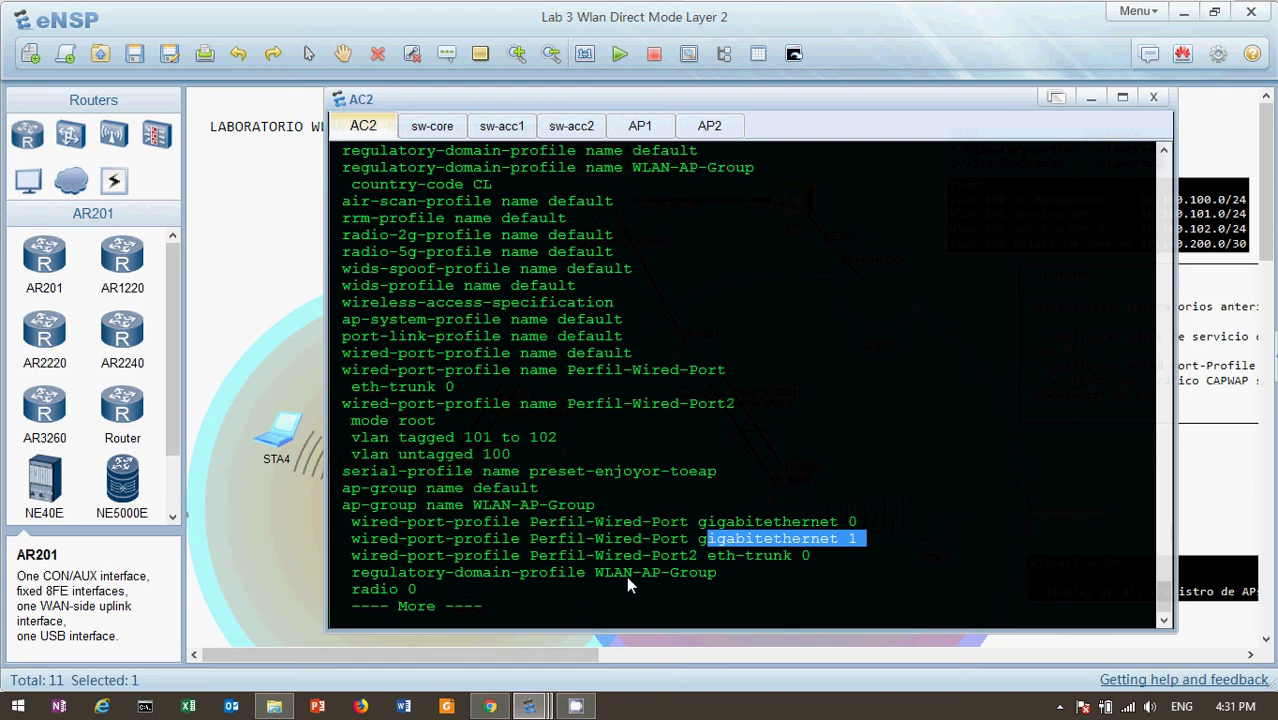
# Highlight the Perfil-Wired-Port2 eth-trunk 0 binding, then return to the lab topology
pyautogui.moveTo(531, 555); pyautogui.dragTo(827, 563)
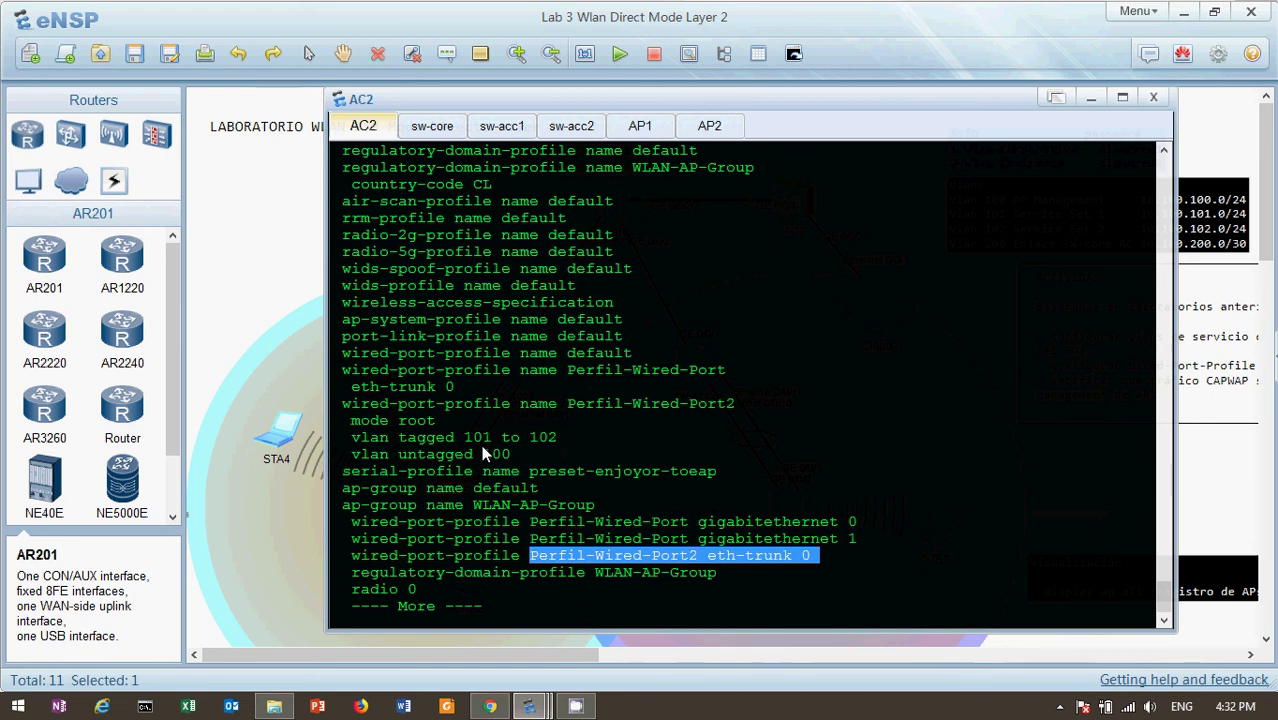
pyautogui.click(229, 256)
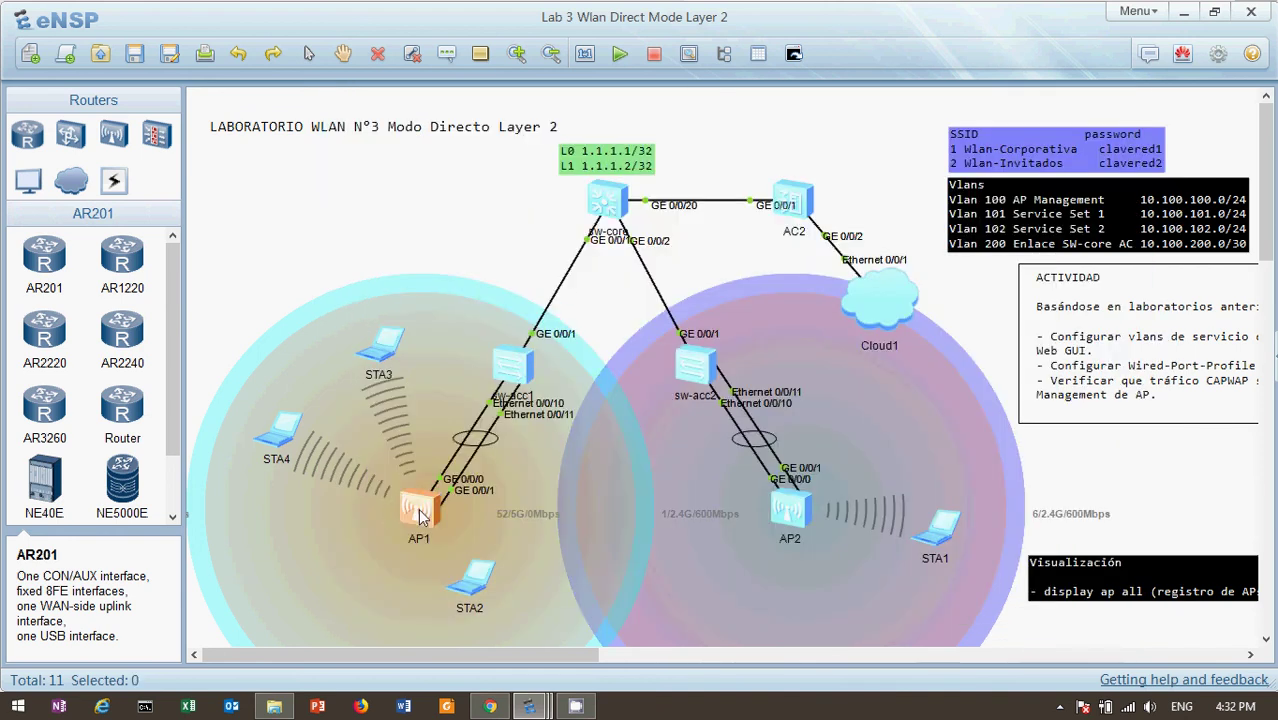
# In AP1's console, list interfaces in brief and highlight the Eth-Trunk0 member ports
pyautogui.doubleClick(419, 512)
pyautogui.press('Return')
pyautogui.press('Return')
pyautogui.press('Return')
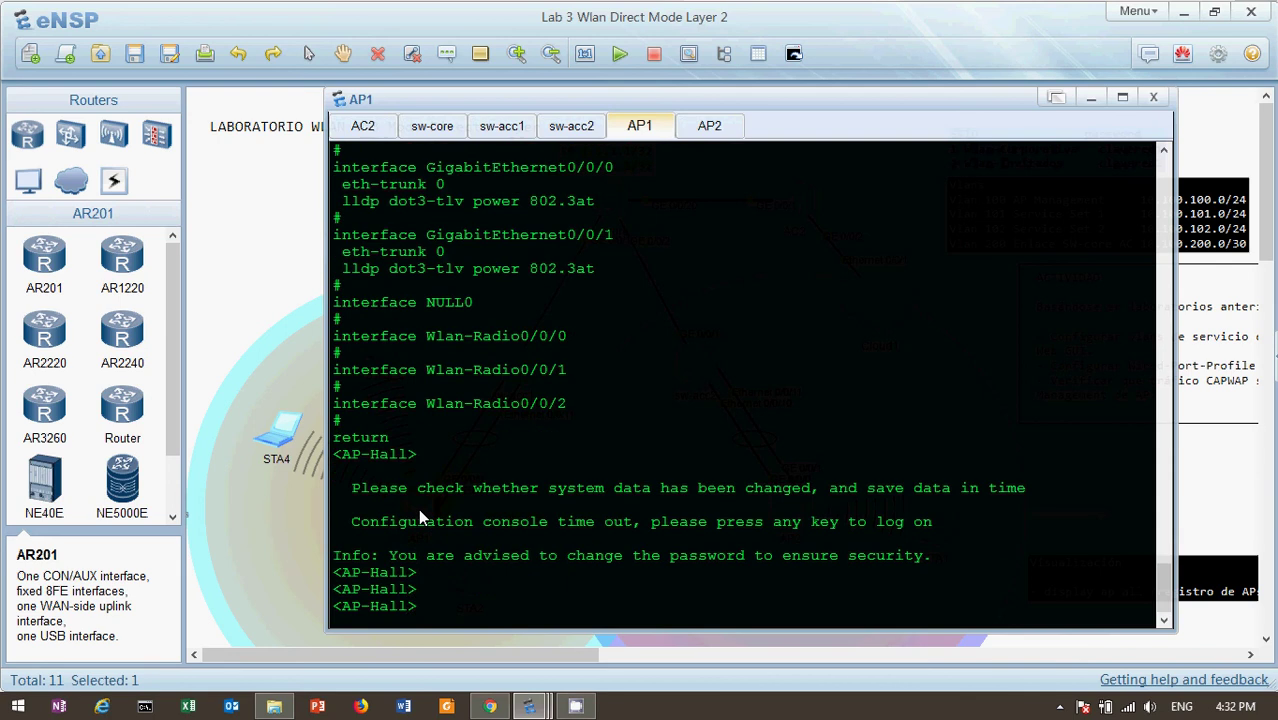
pyautogui.write('dis int b')
pyautogui.press('Tab')
pyautogui.press('Return')
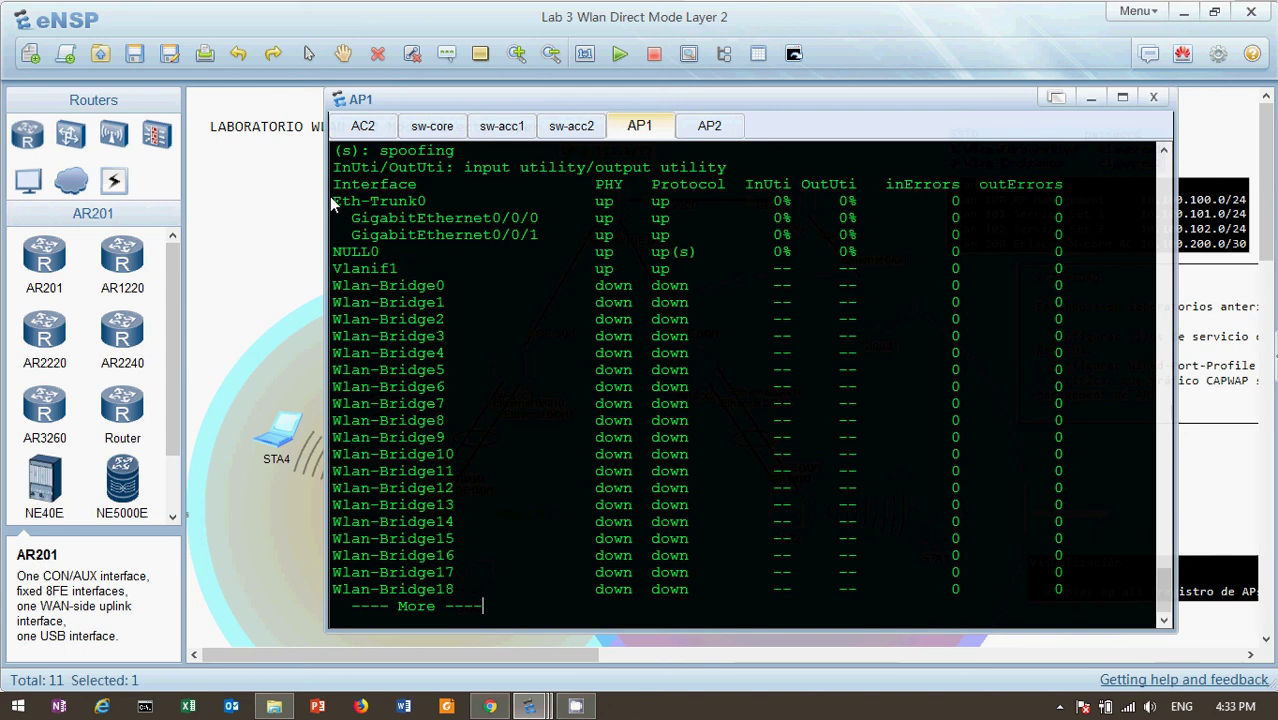
pyautogui.moveTo(328, 204); pyautogui.dragTo(550, 238)
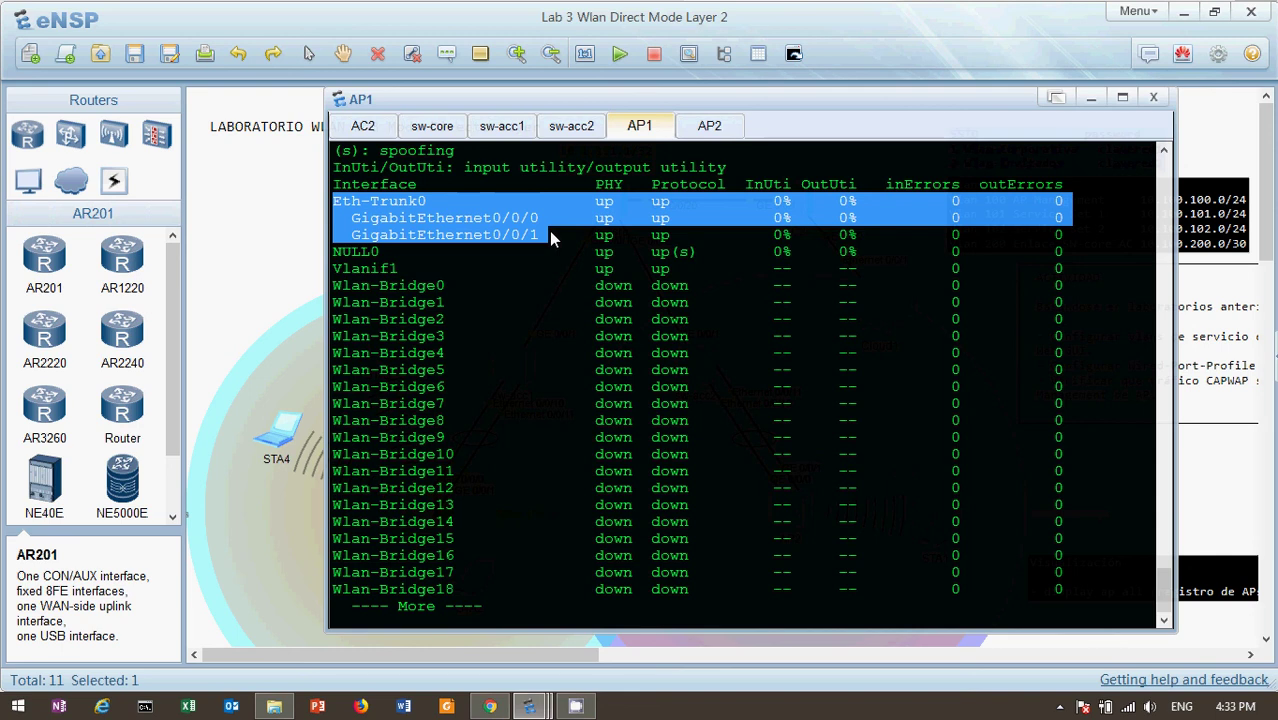
pyautogui.click(325, 202)
# Reopen AC2's console, highlight the two gigabitethernet wired-port-profile bindings, then return to the topology
pyautogui.doubleClick(800, 205)
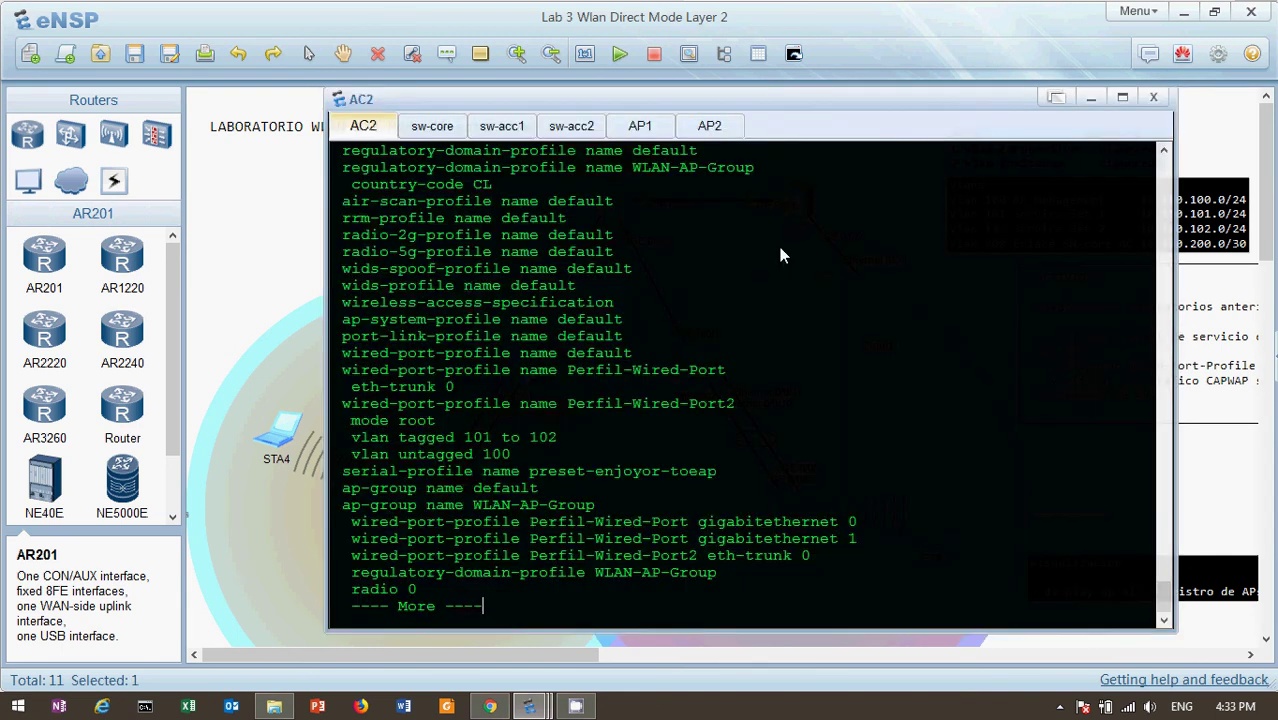
pyautogui.moveTo(697, 521); pyautogui.dragTo(862, 545)
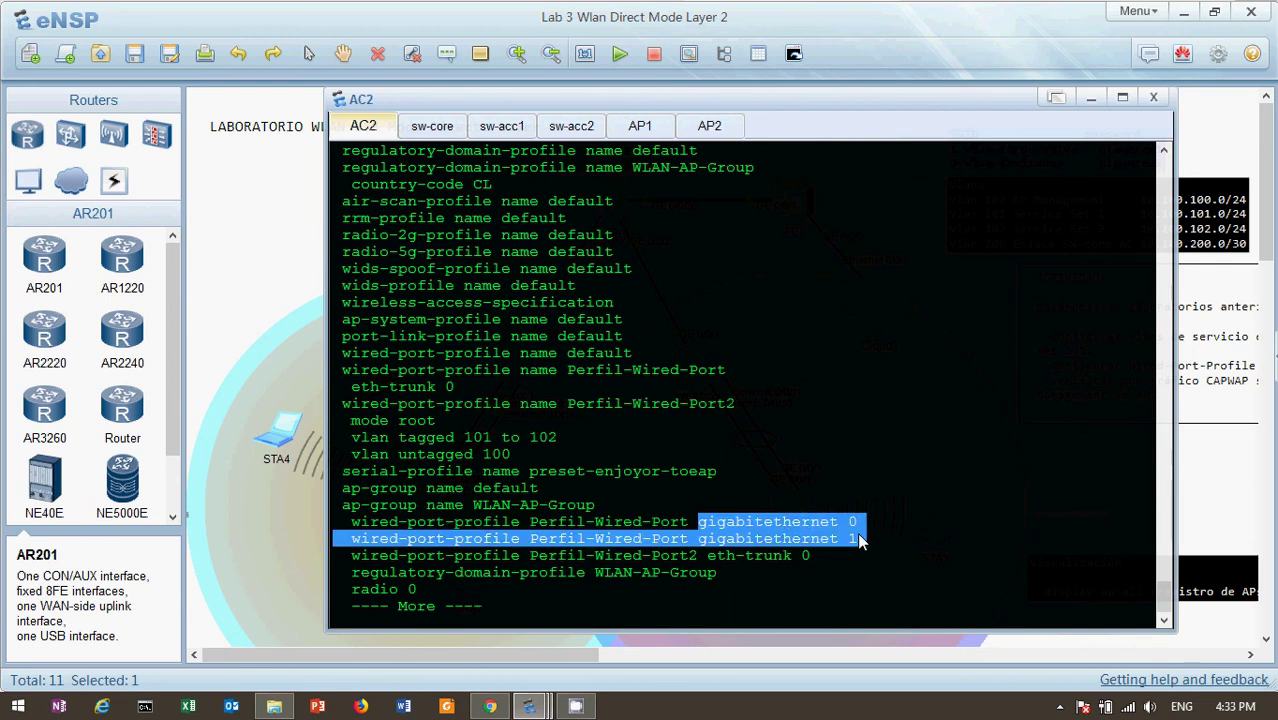
pyautogui.click(804, 515)
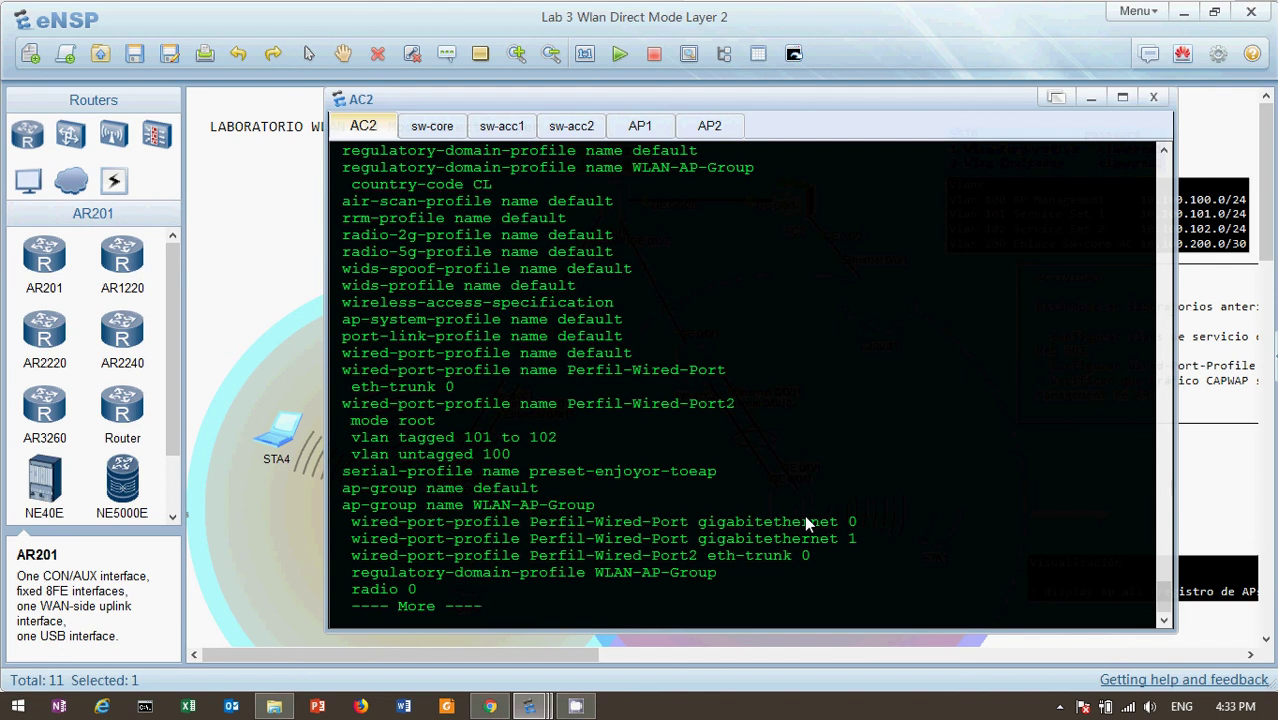
pyautogui.click(282, 276)
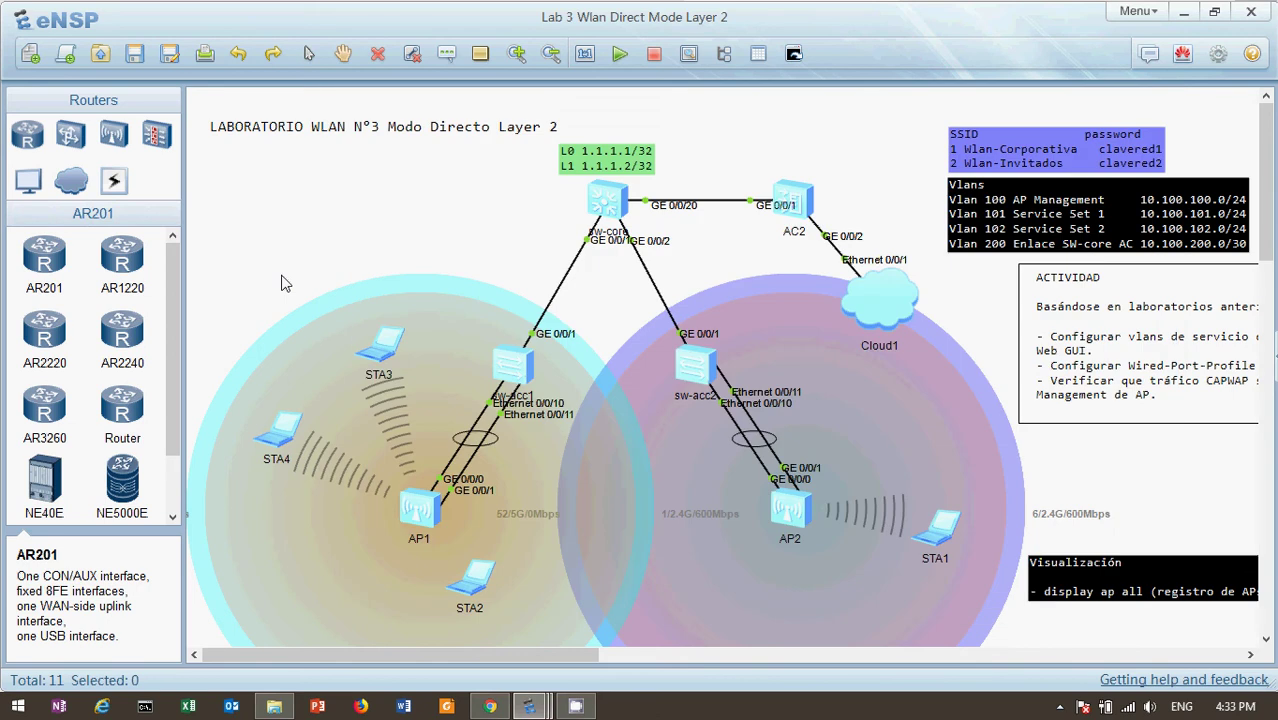
# On AP1's console, display the port VLAN table: Eth-Trunk0 hybrid carrying VLANs 2-99 and 101-4094
pyautogui.doubleClick(432, 515)
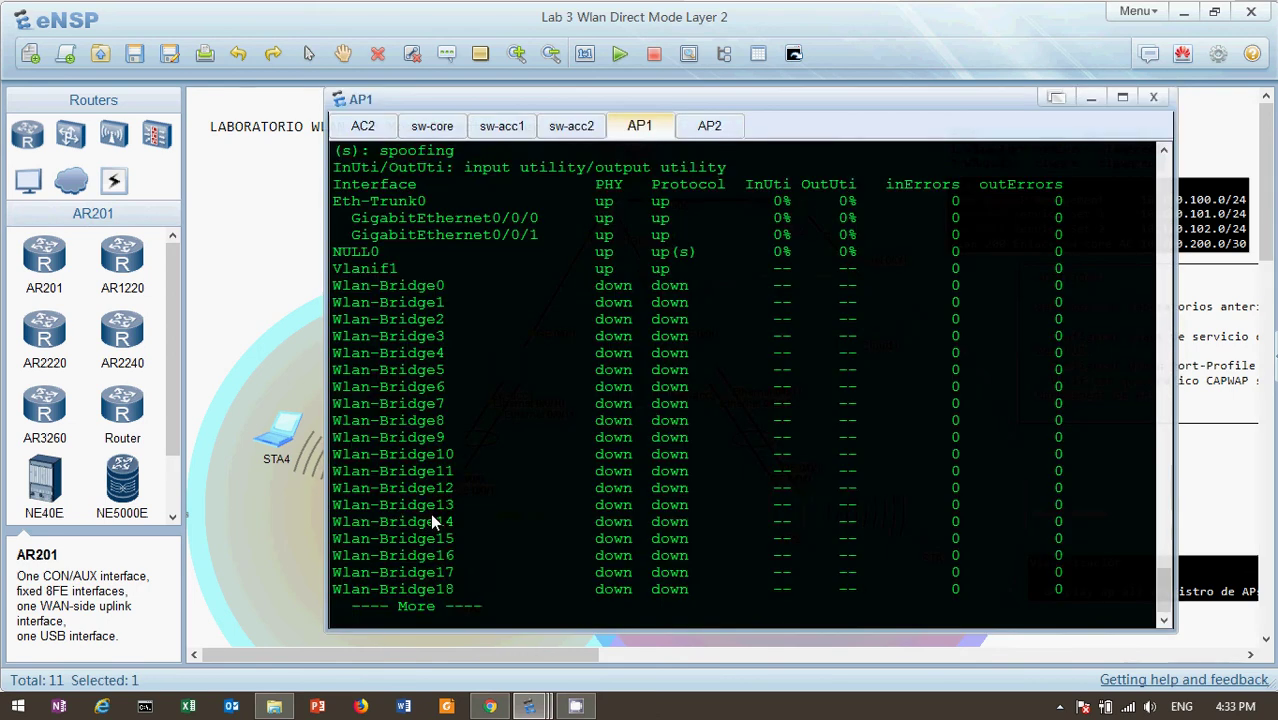
pyautogui.press('space')
pyautogui.write('dis po')
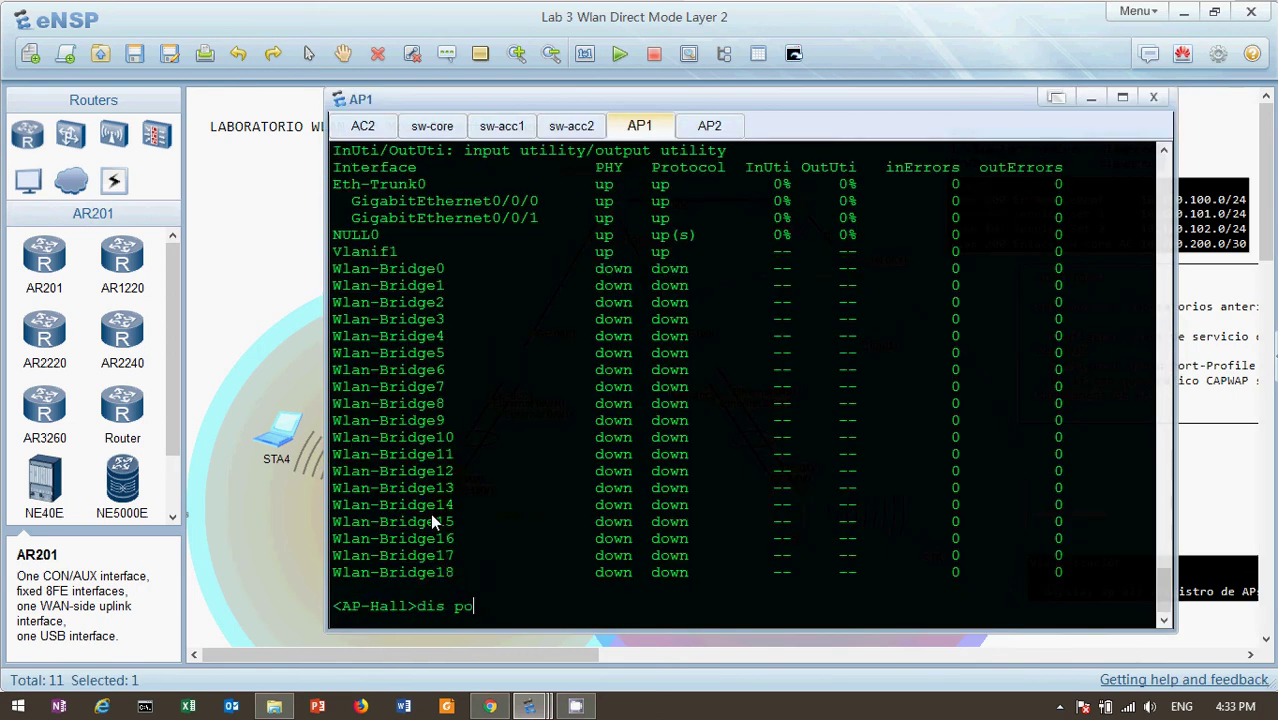
pyautogui.press('Tab')
pyautogui.write('vlan')
pyautogui.press('Return')
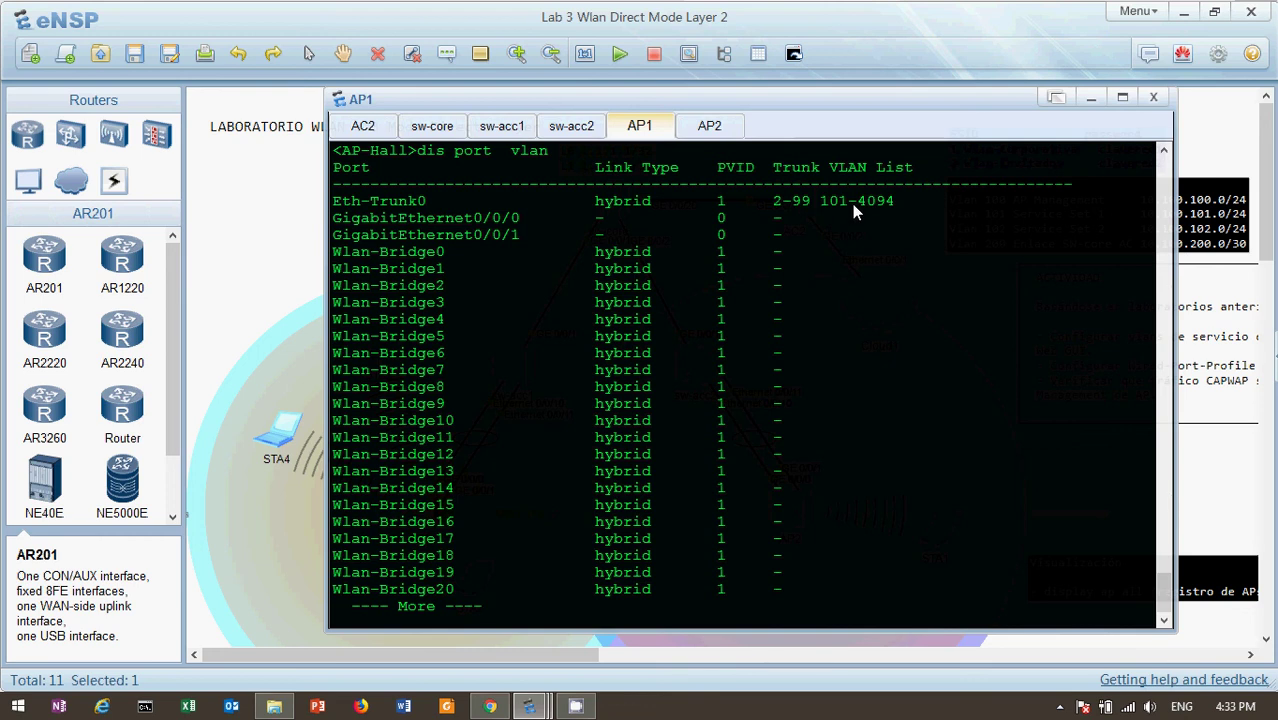
pyautogui.press('Return')
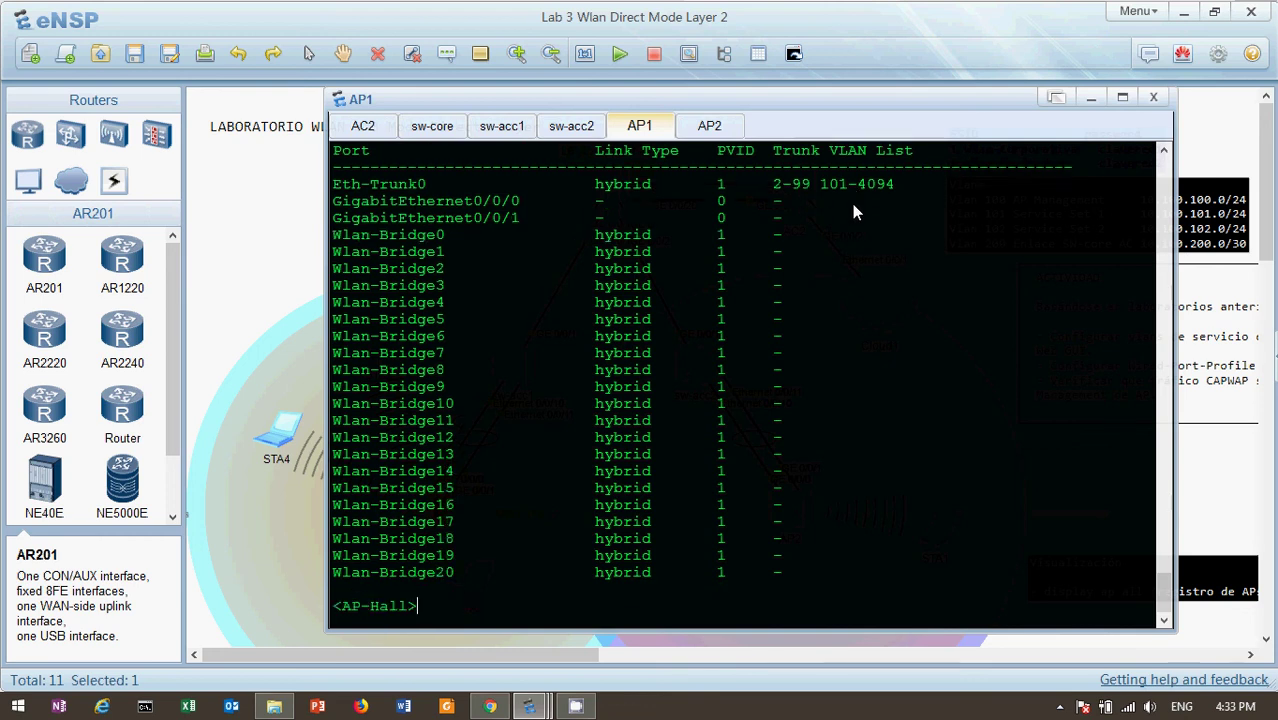
pyautogui.write('dis cu')
pyautogui.press('Tab')
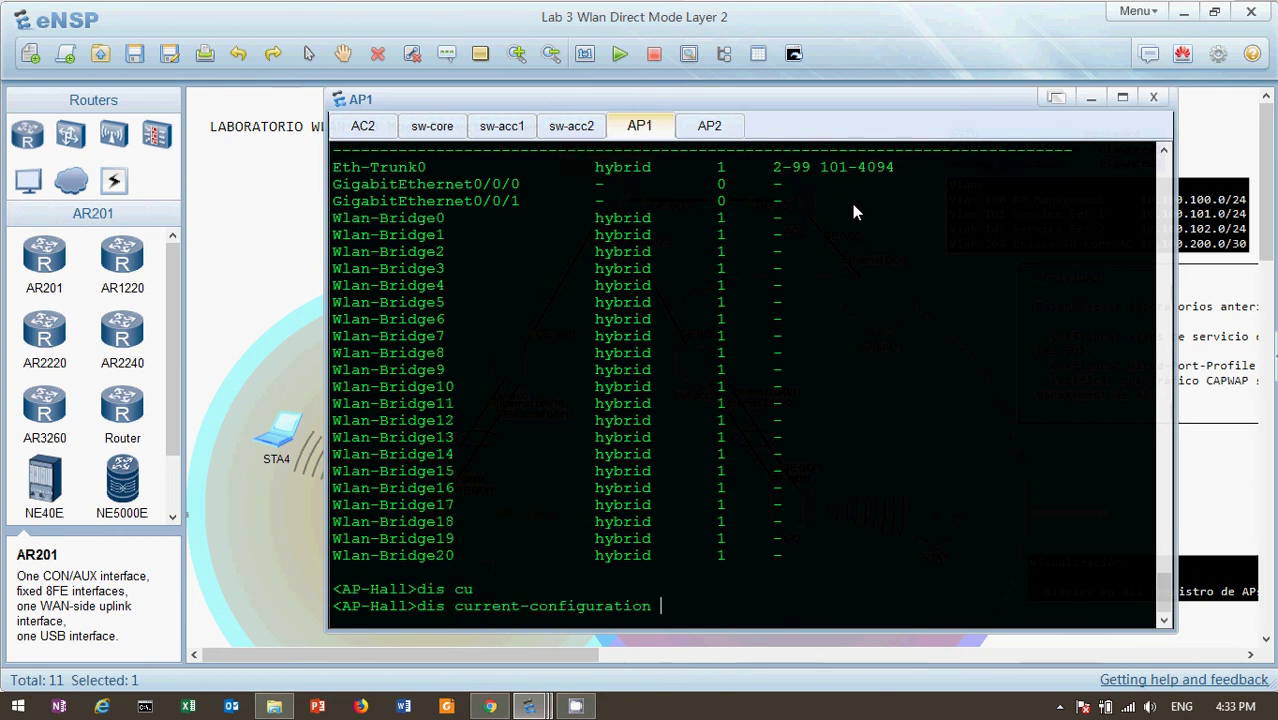
# Show AP1's running configuration and highlight Eth-Trunk0's tagged VLANs 2-99, 101-4094 and untagged VLAN 100
pyautogui.press('Return')
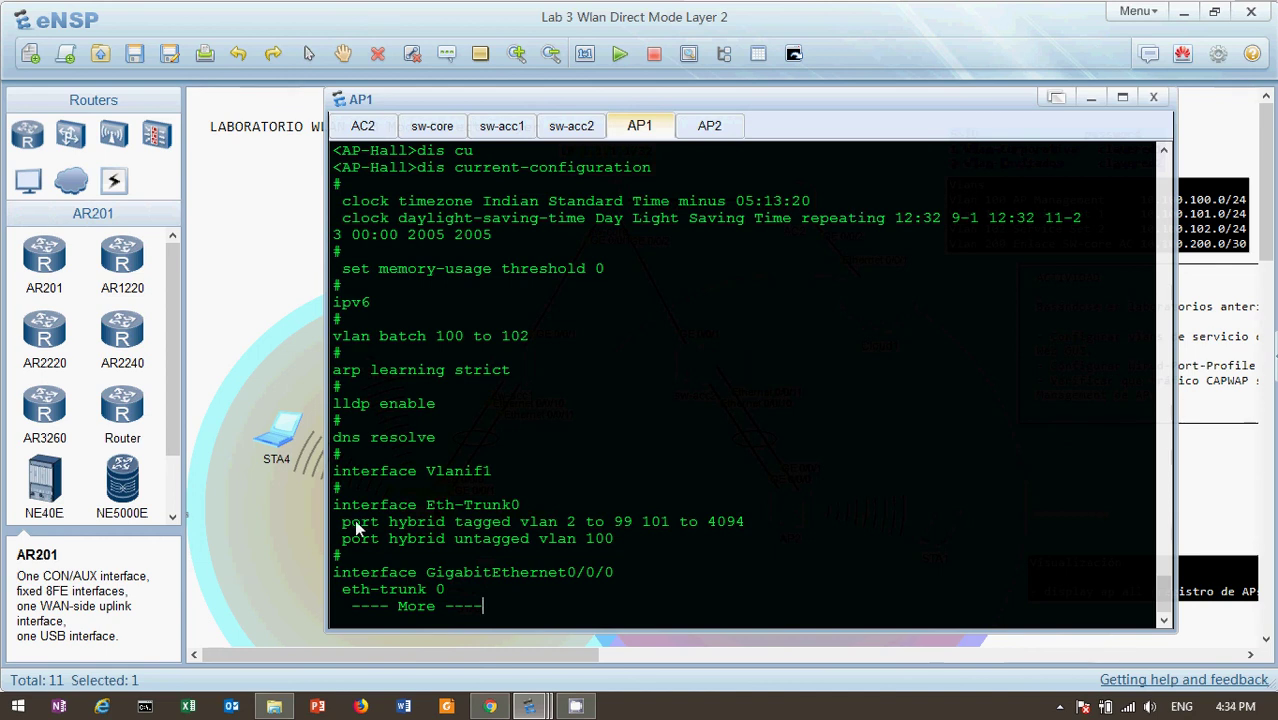
pyautogui.moveTo(337, 524); pyautogui.dragTo(626, 528)
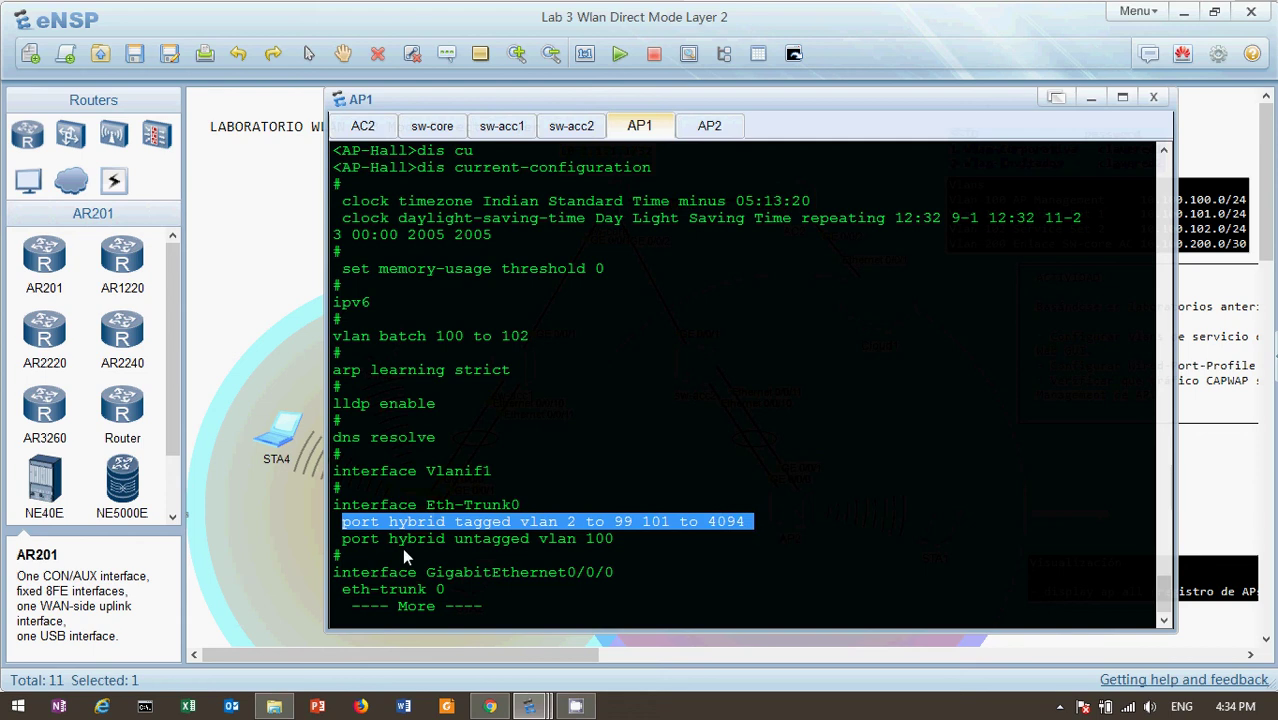
pyautogui.moveTo(538, 537); pyautogui.dragTo(630, 546)
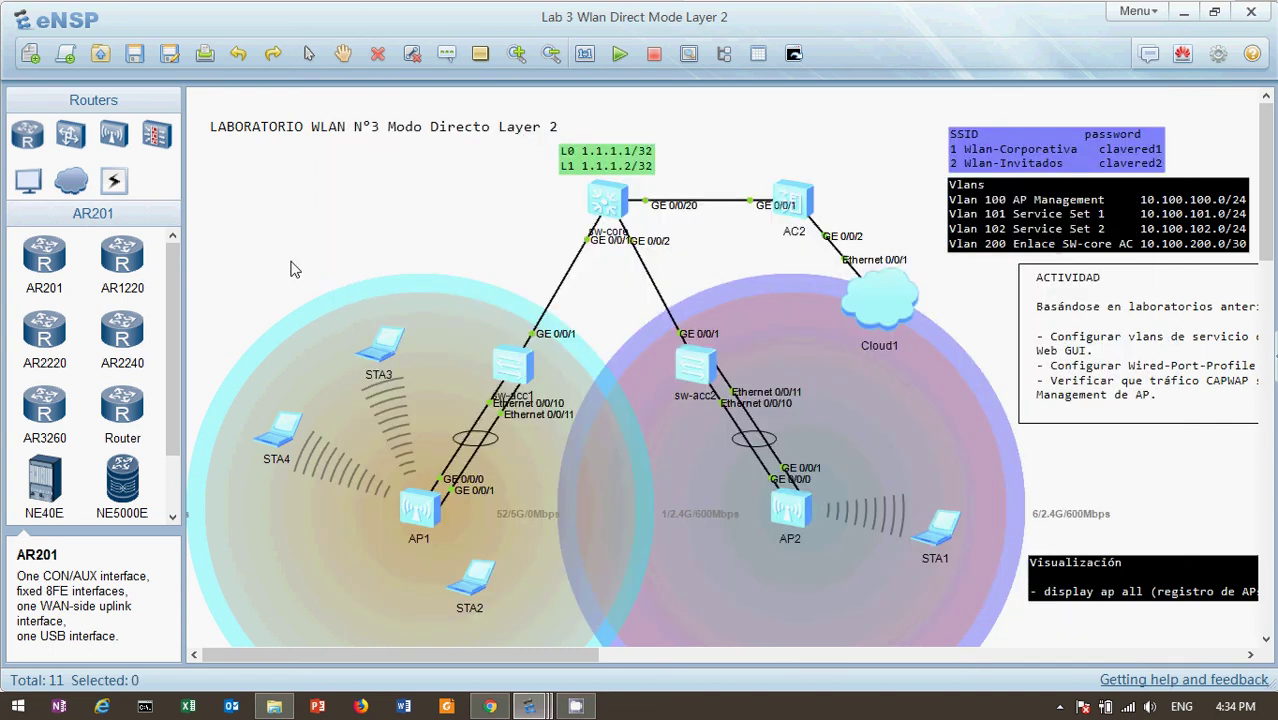
pyautogui.click(300, 380)
pyautogui.doubleClick(797, 200)
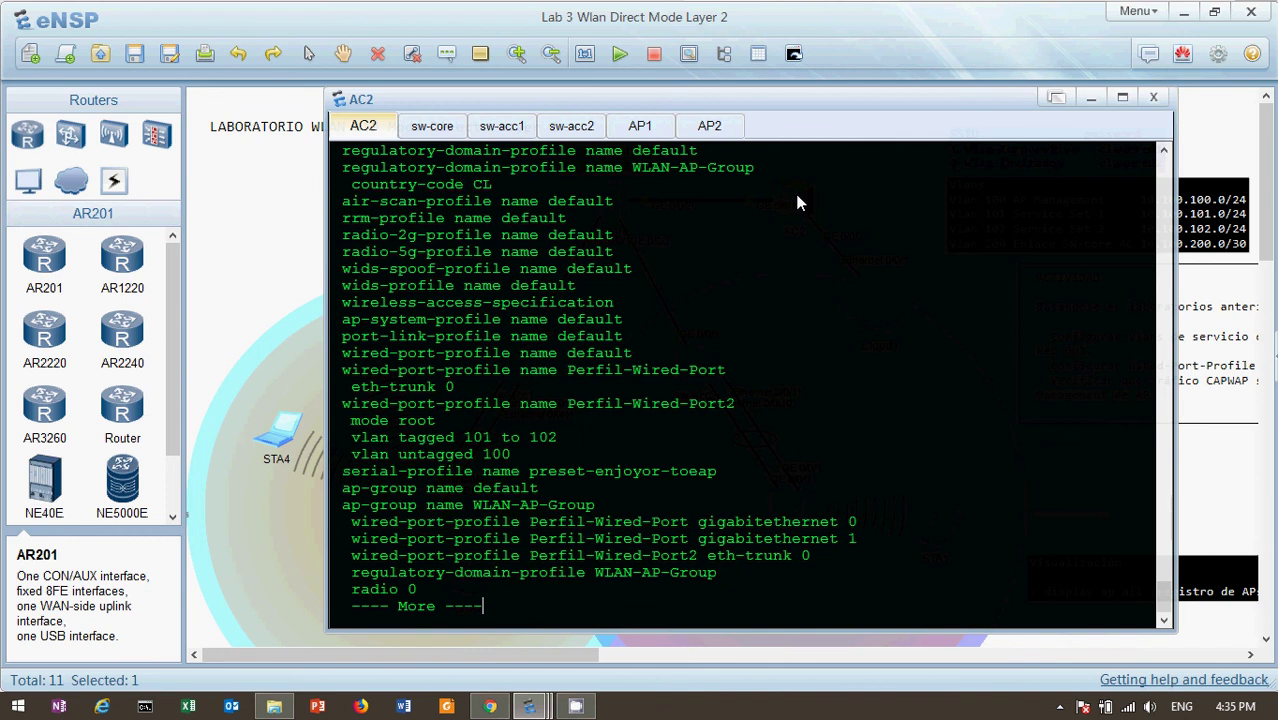
pyautogui.click(300, 245)
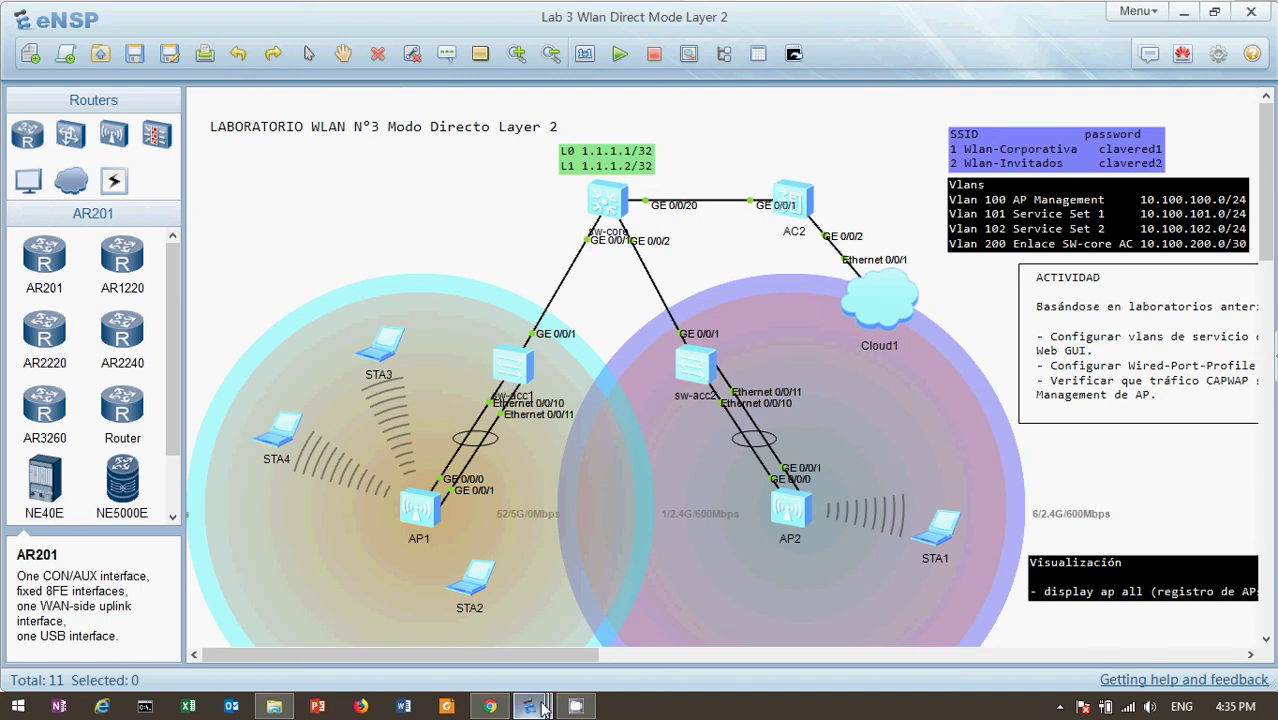
pyautogui.moveTo(533, 707)
pyautogui.doubleClick(273, 442)
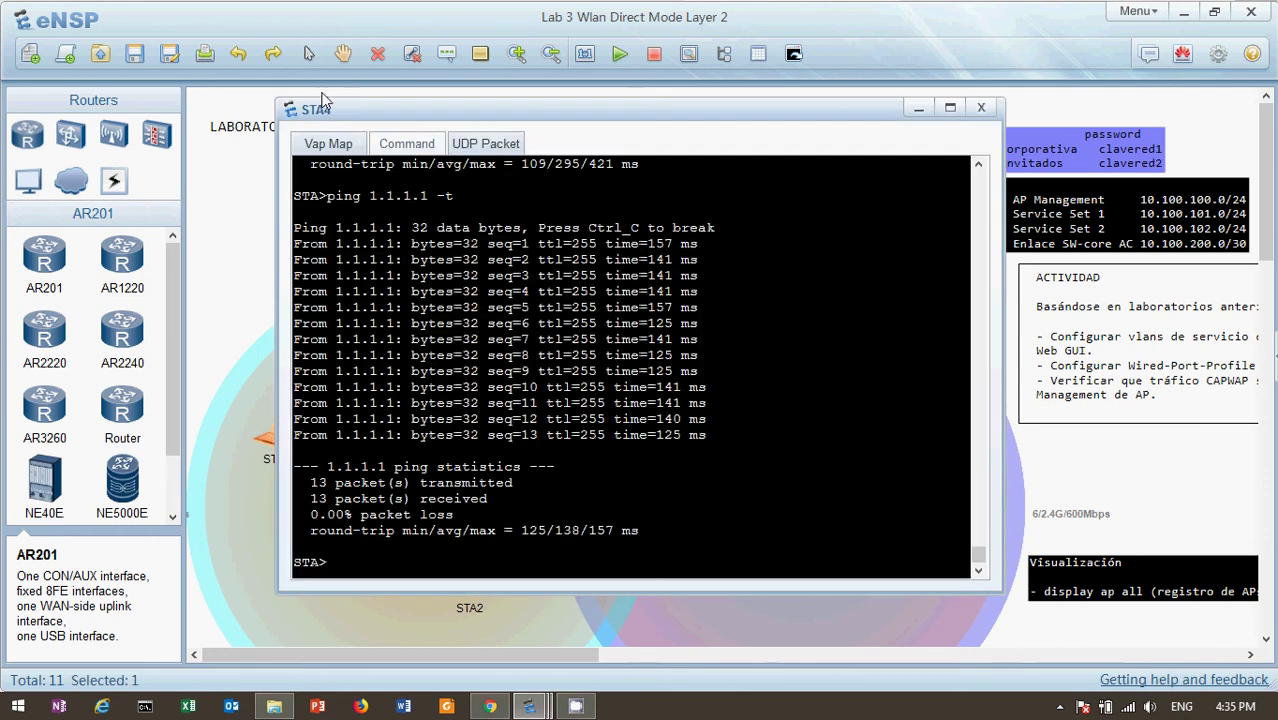
pyautogui.click(328, 144)
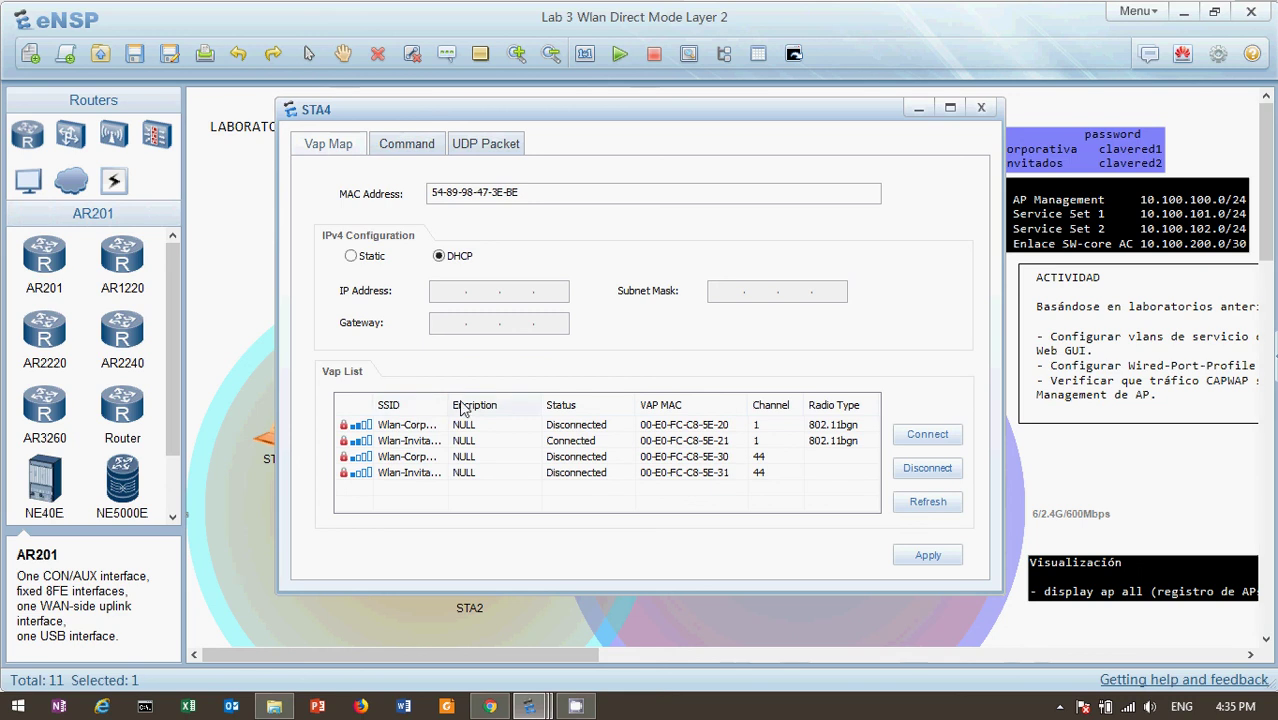
pyautogui.moveTo(449, 405); pyautogui.dragTo(515, 404)
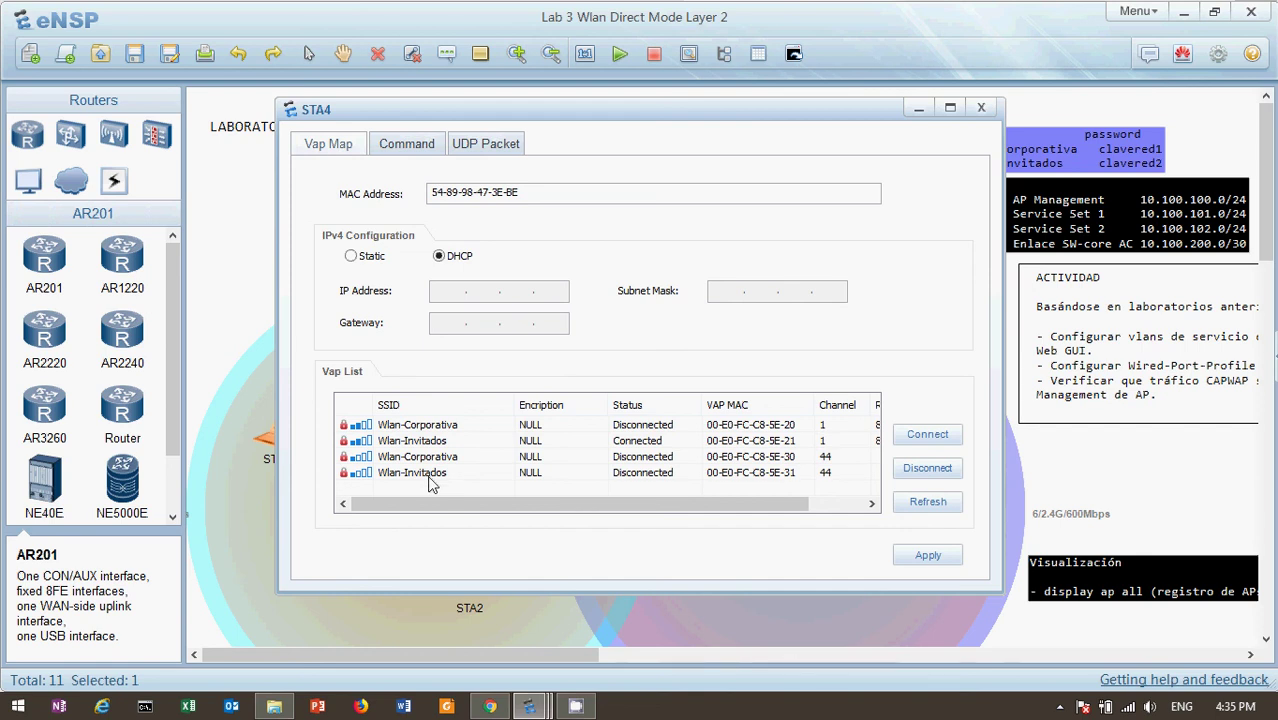
pyautogui.click(253, 270)
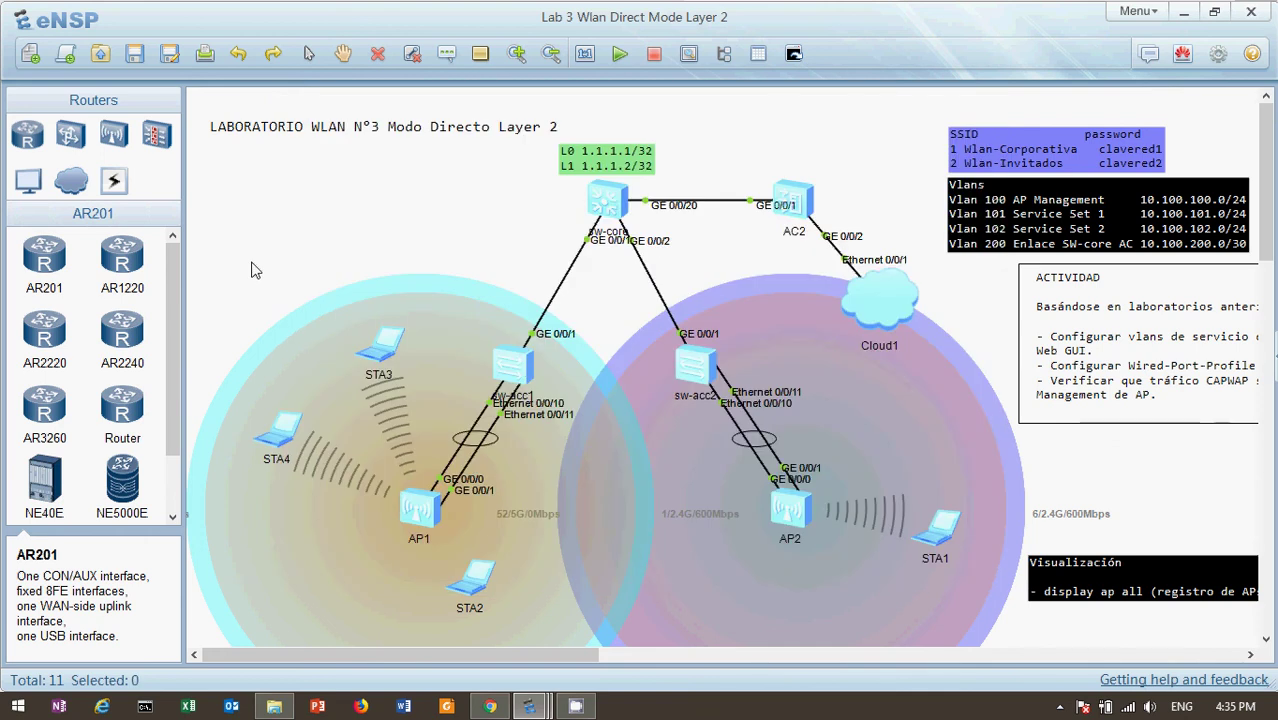
# Bring the AC6605 web page forward and reload WLAN-AP-Group's Service Settings SSID list
pyautogui.click(492, 707)
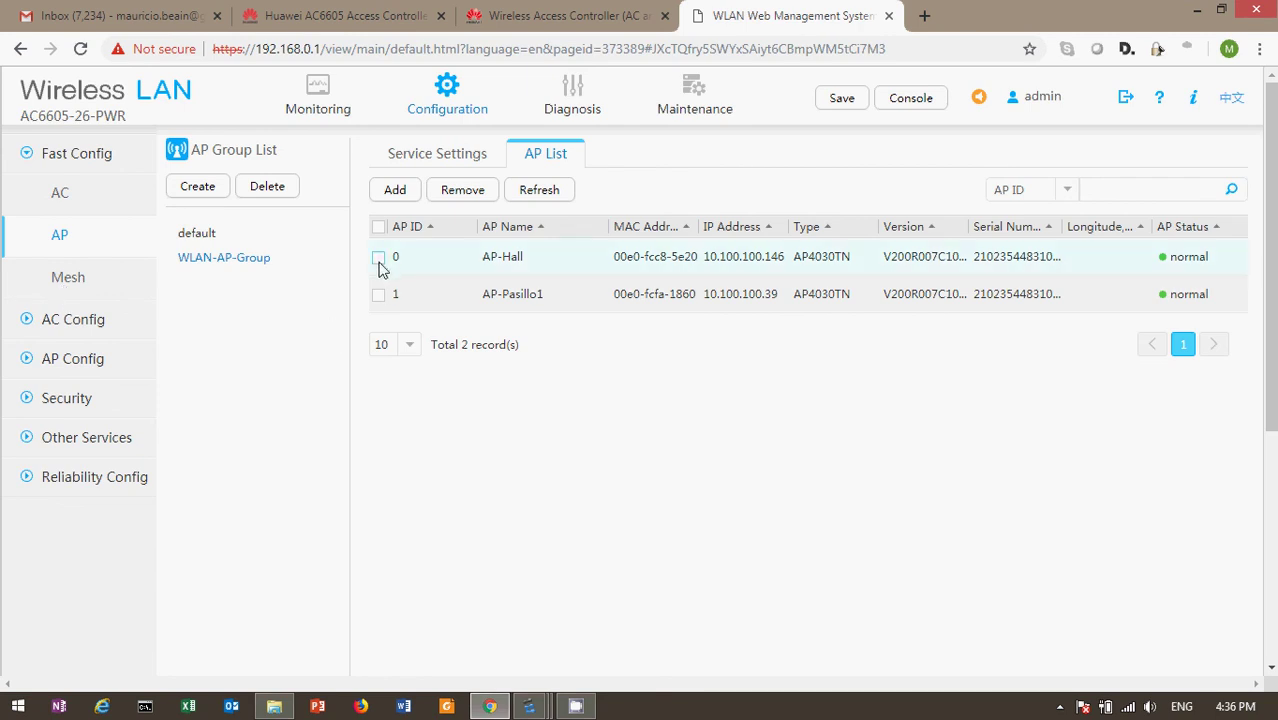
pyautogui.click(425, 156)
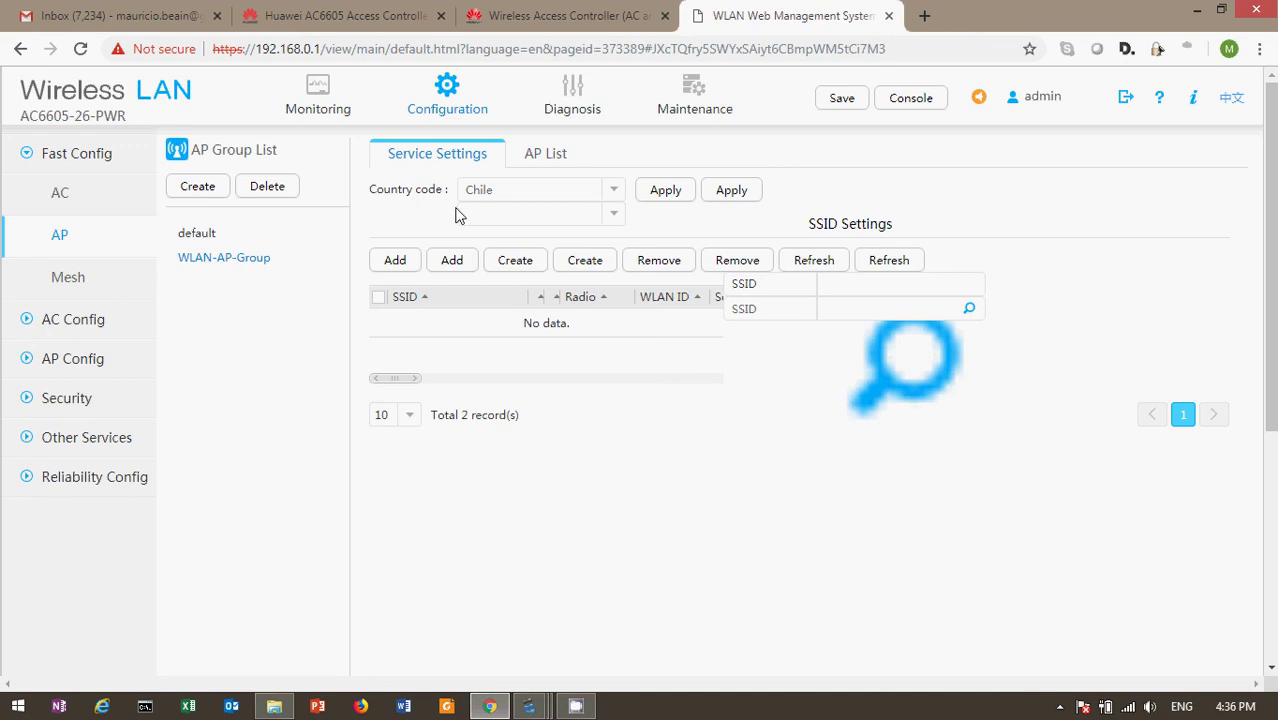
pyautogui.click(893, 265)
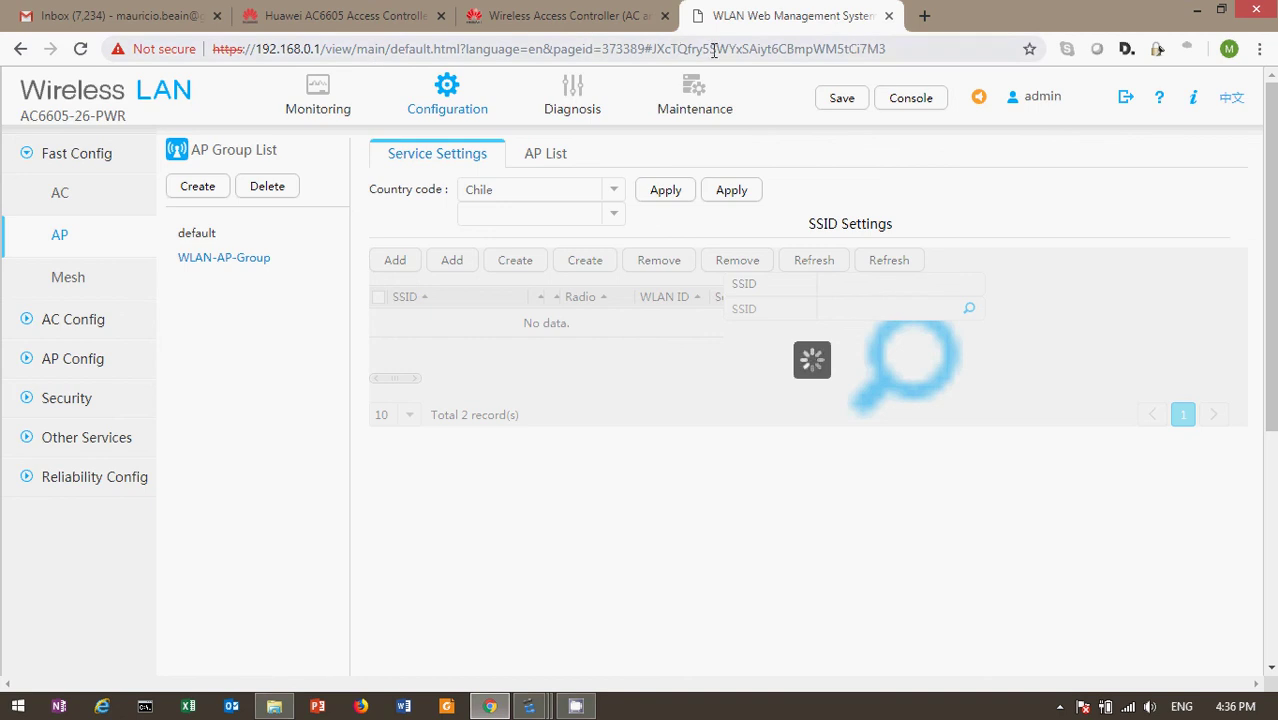
pyautogui.click(676, 49)
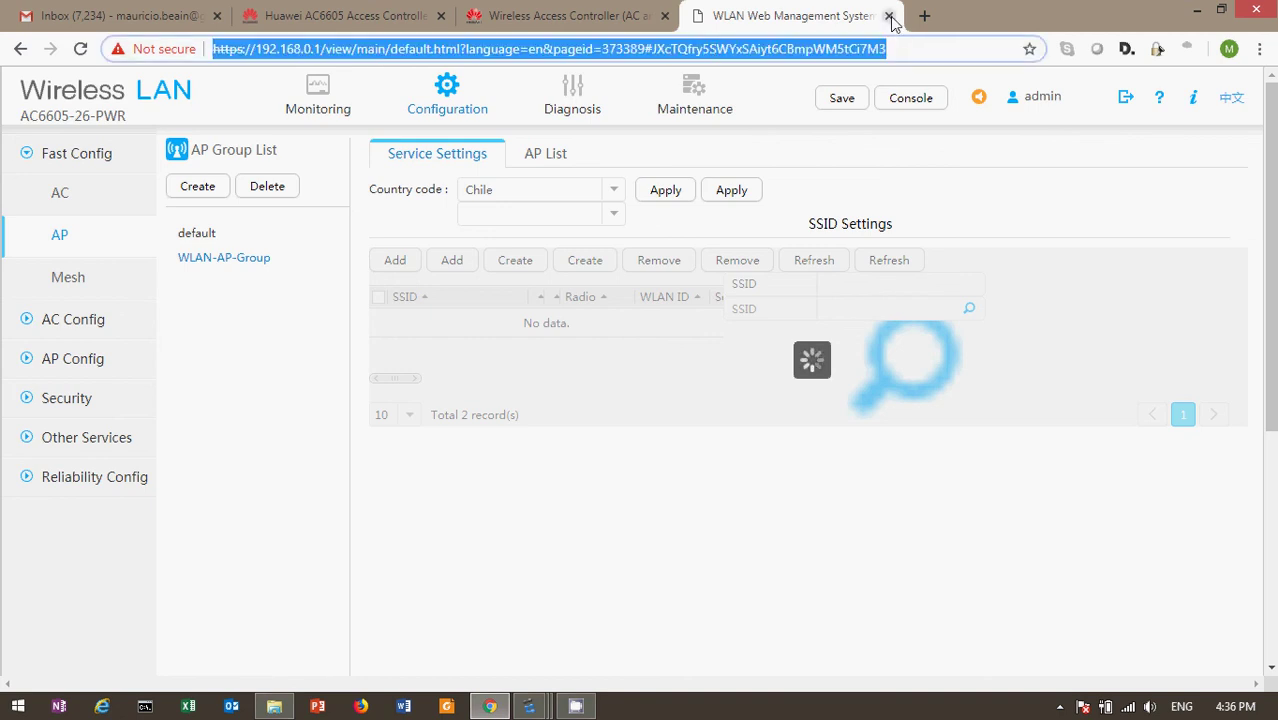
pyautogui.click(889, 16)
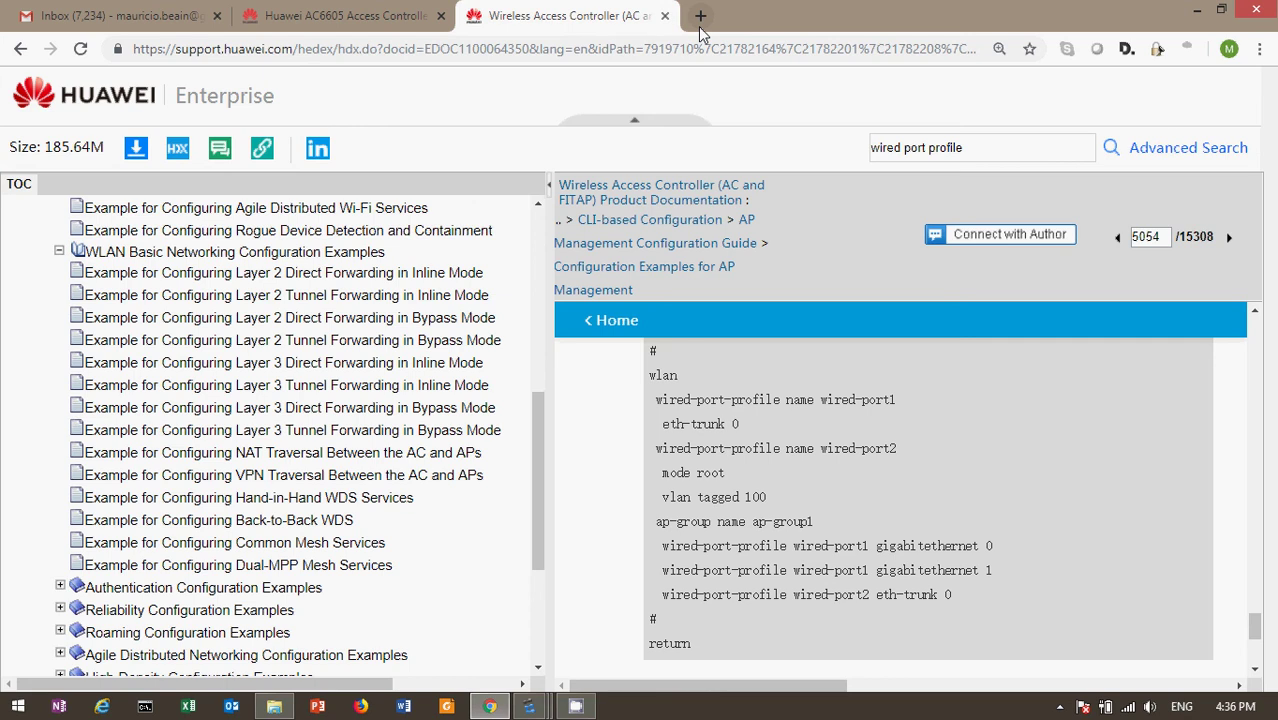
pyautogui.click(700, 28)
pyautogui.write('htt')
pyautogui.press('Right')
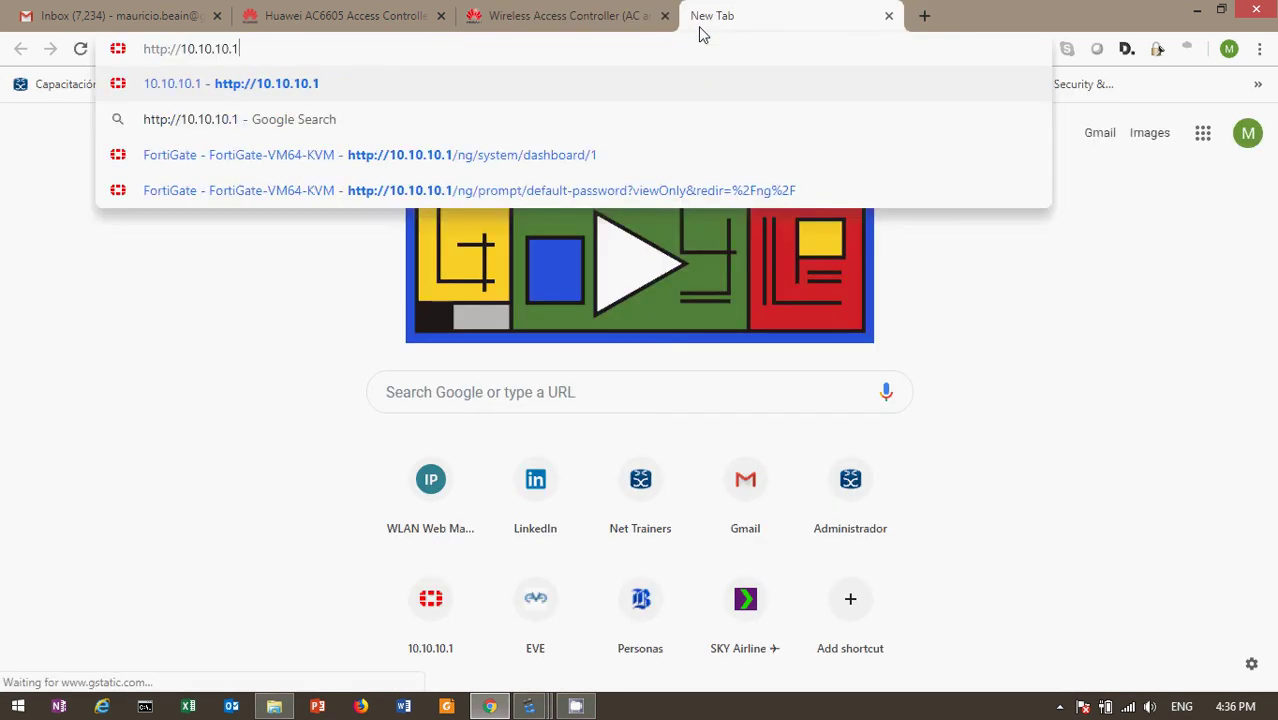
pyautogui.press('BackSpace')
pyautogui.press('BackSpace')
pyautogui.press('BackSpace')
pyautogui.press('BackSpace')
pyautogui.press('BackSpace')
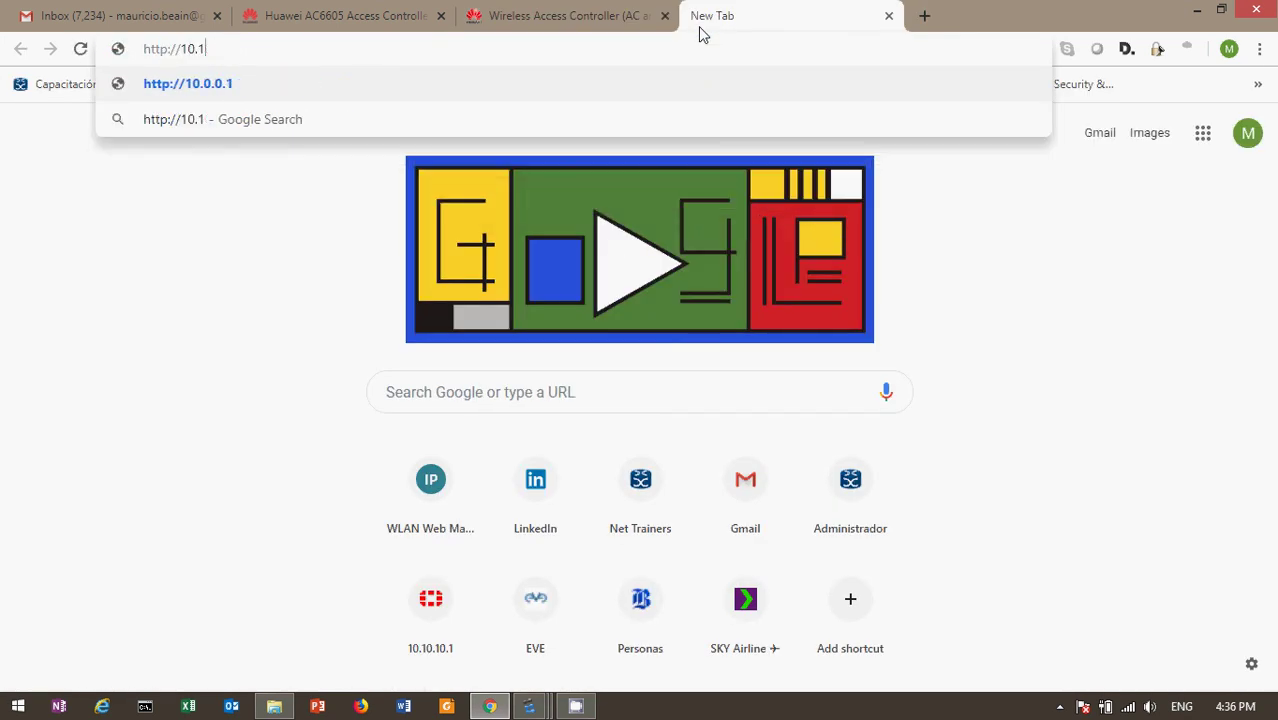
pyautogui.press('BackSpace')
pyautogui.press('BackSpace')
pyautogui.press('BackSpace')
pyautogui.press('BackSpace')
pyautogui.press('BackSpace')
pyautogui.press('BackSpace')
pyautogui.press('BackSpace')
pyautogui.write('s')
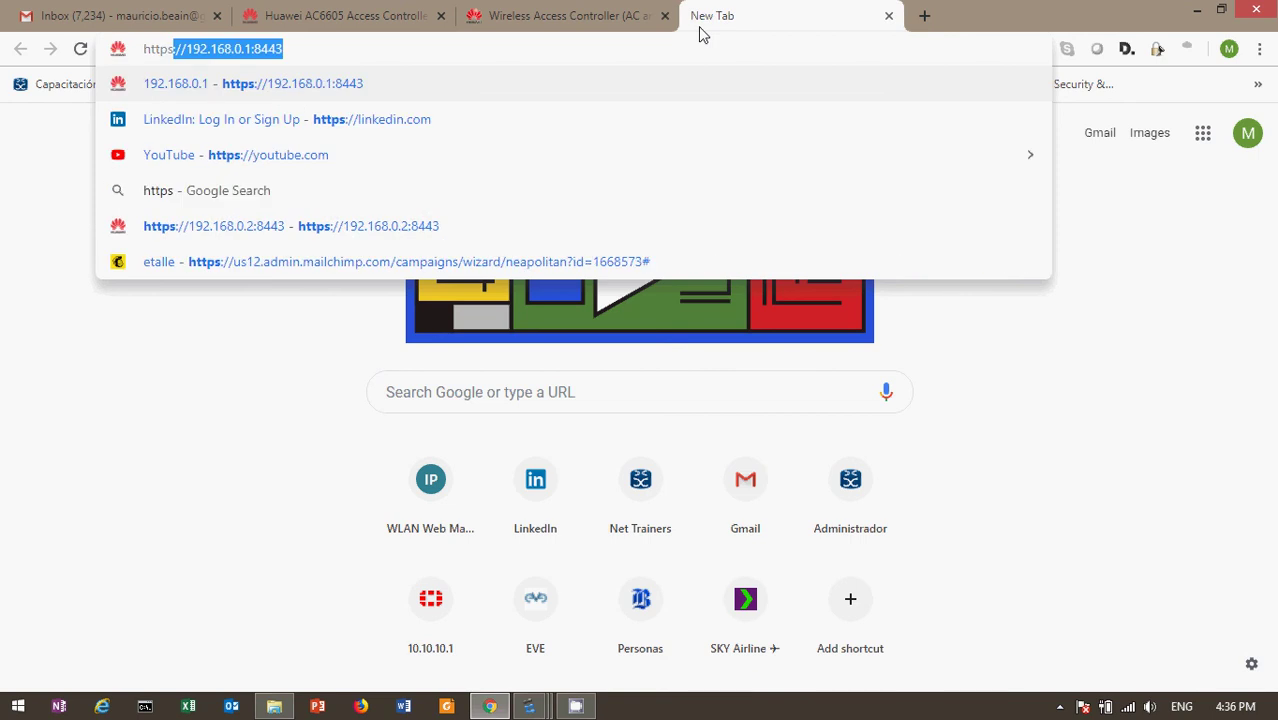
pyautogui.press('Right')
pyautogui.press('BackSpace')
pyautogui.press('BackSpace')
pyautogui.press('BackSpace')
pyautogui.press('BackSpace')
pyautogui.press('BackSpace')
pyautogui.press('Return')
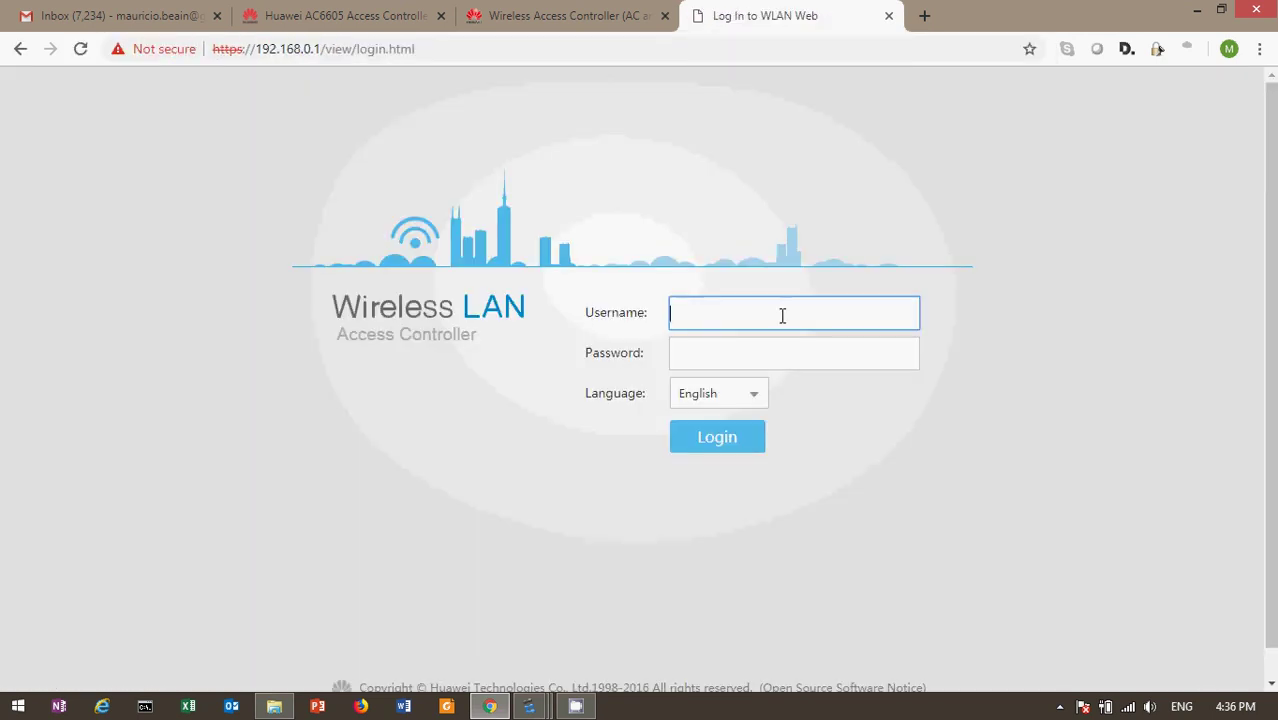
# Log in to the WLAN Web Management System with the administrator username and password
pyautogui.press('Tab')
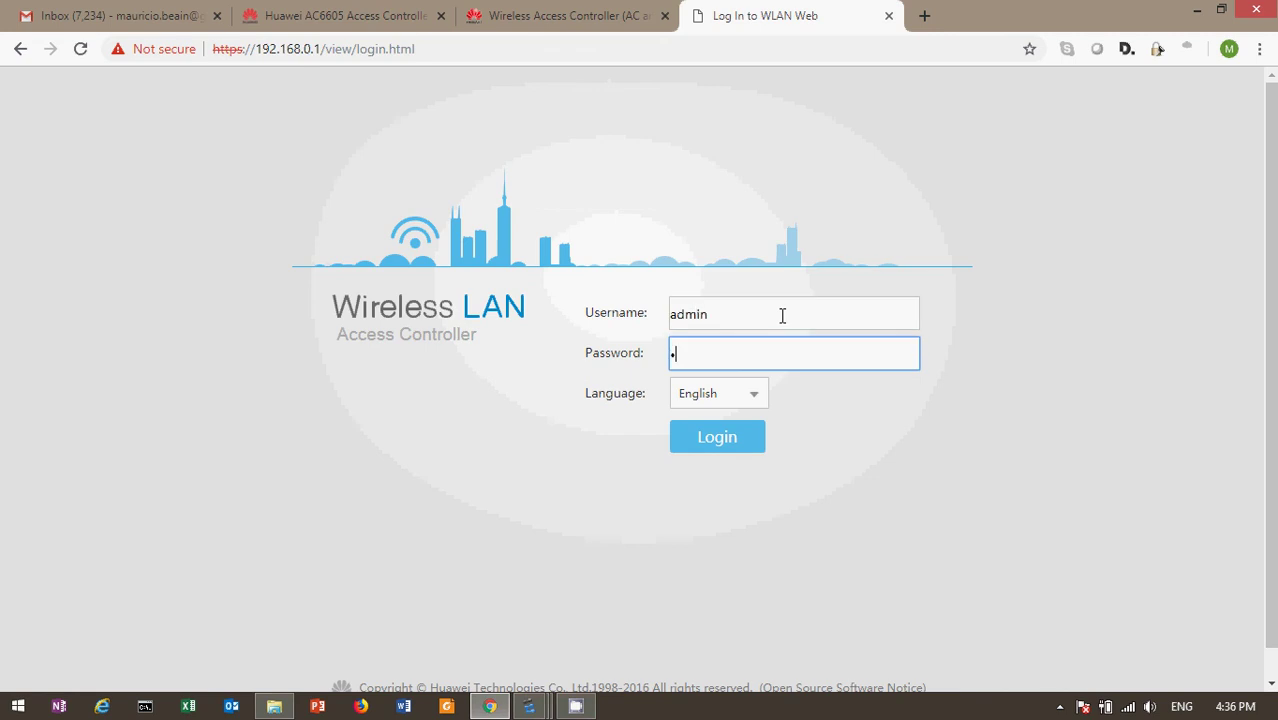
pyautogui.press('Return')
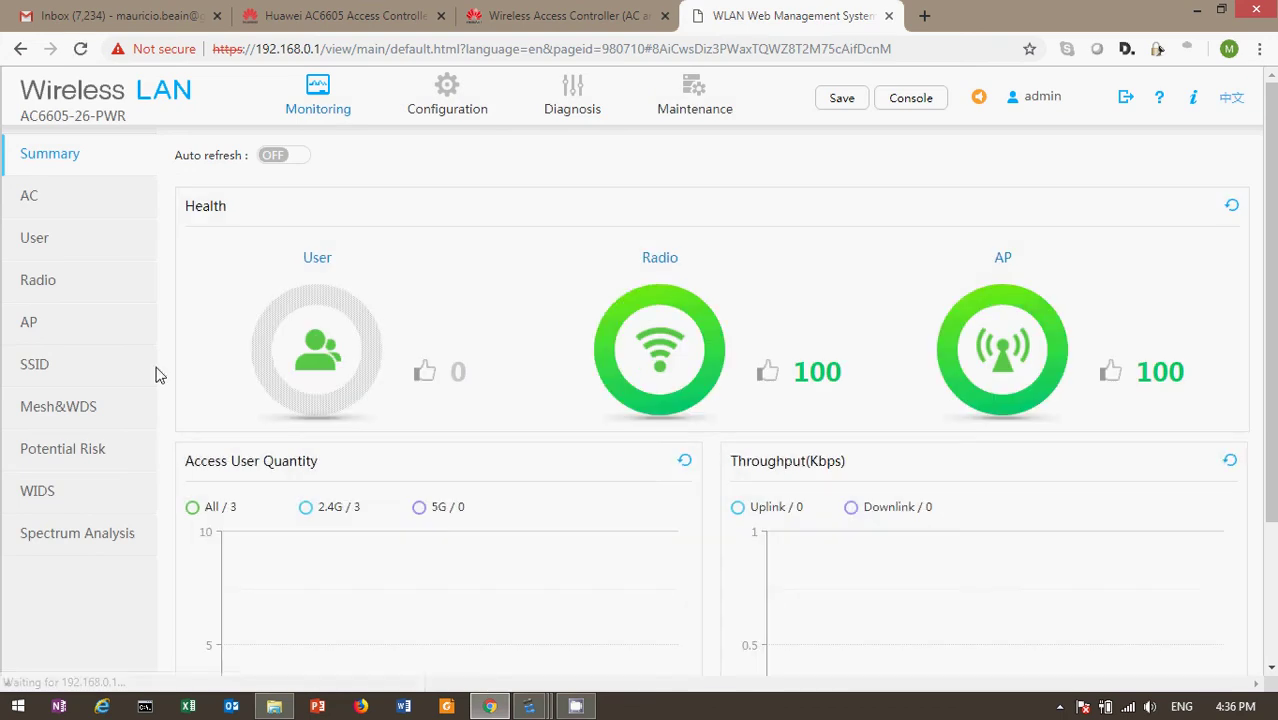
# Go to Configuration > Fast Config > AP and select WLAN-AP-Group to list Wlan-Corporativa and Wlan-Invitados
pyautogui.click(443, 112)
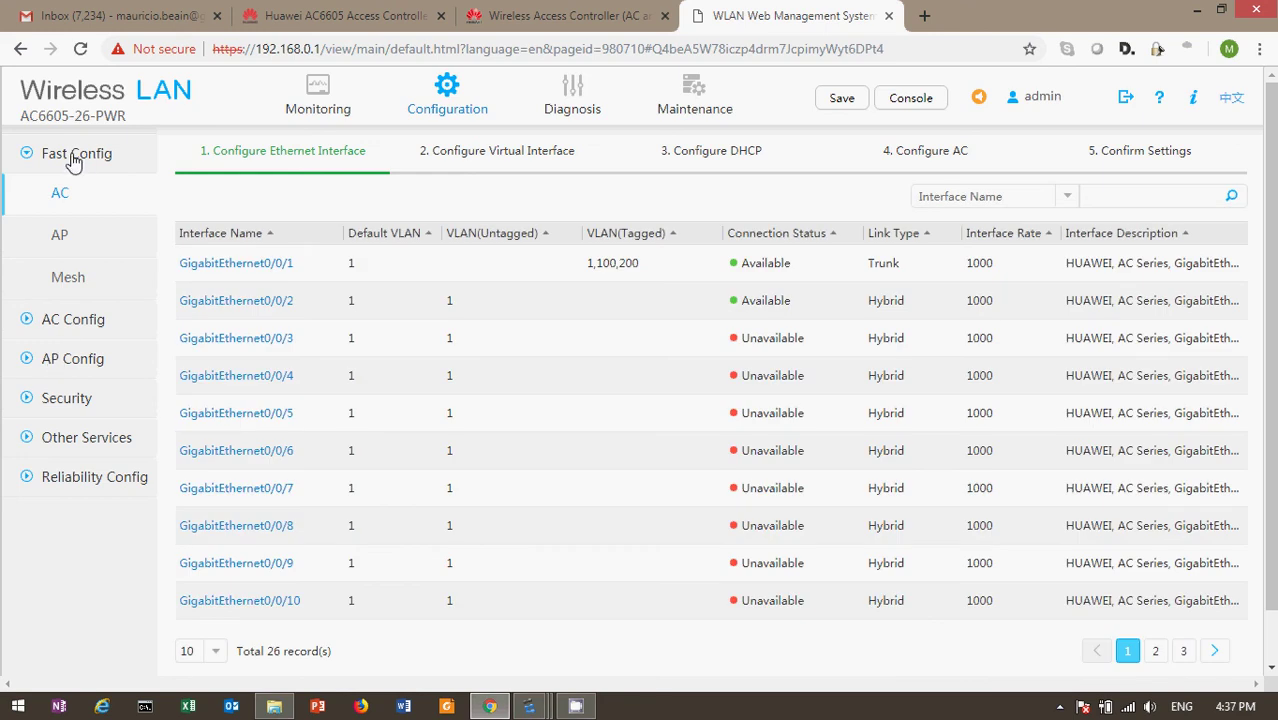
pyautogui.click(74, 155)
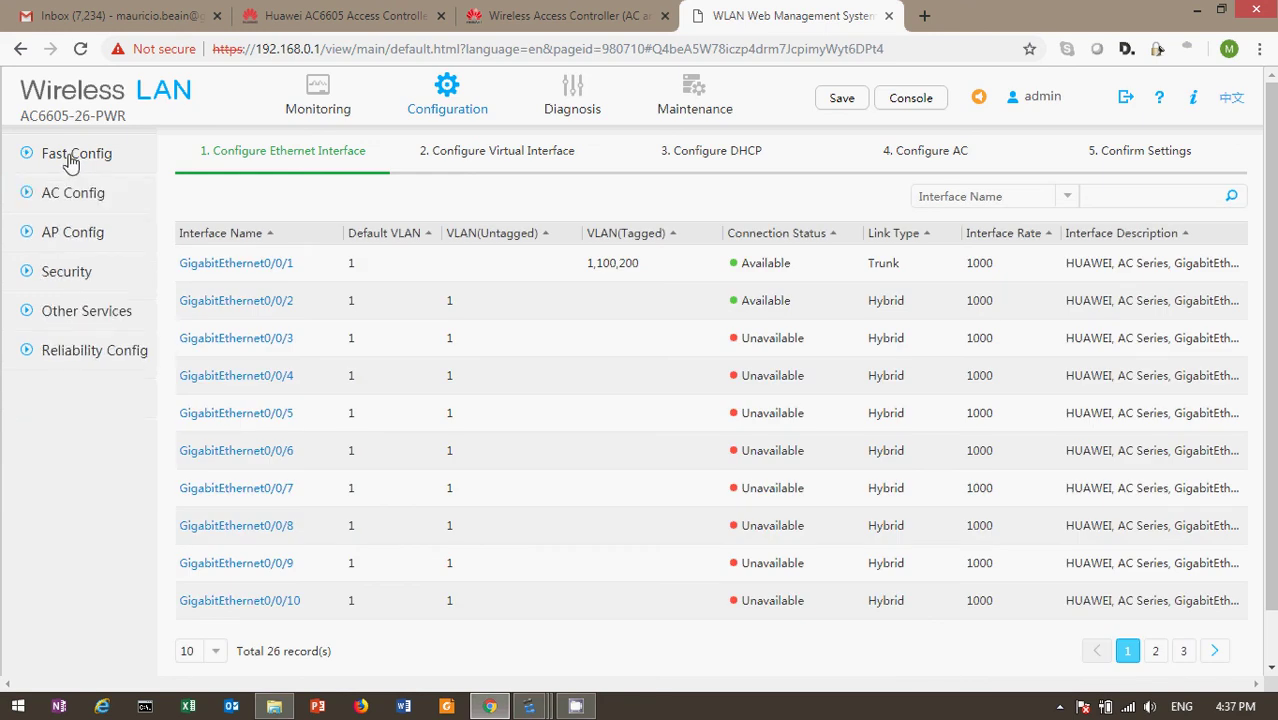
pyautogui.click(74, 153)
pyautogui.click(58, 236)
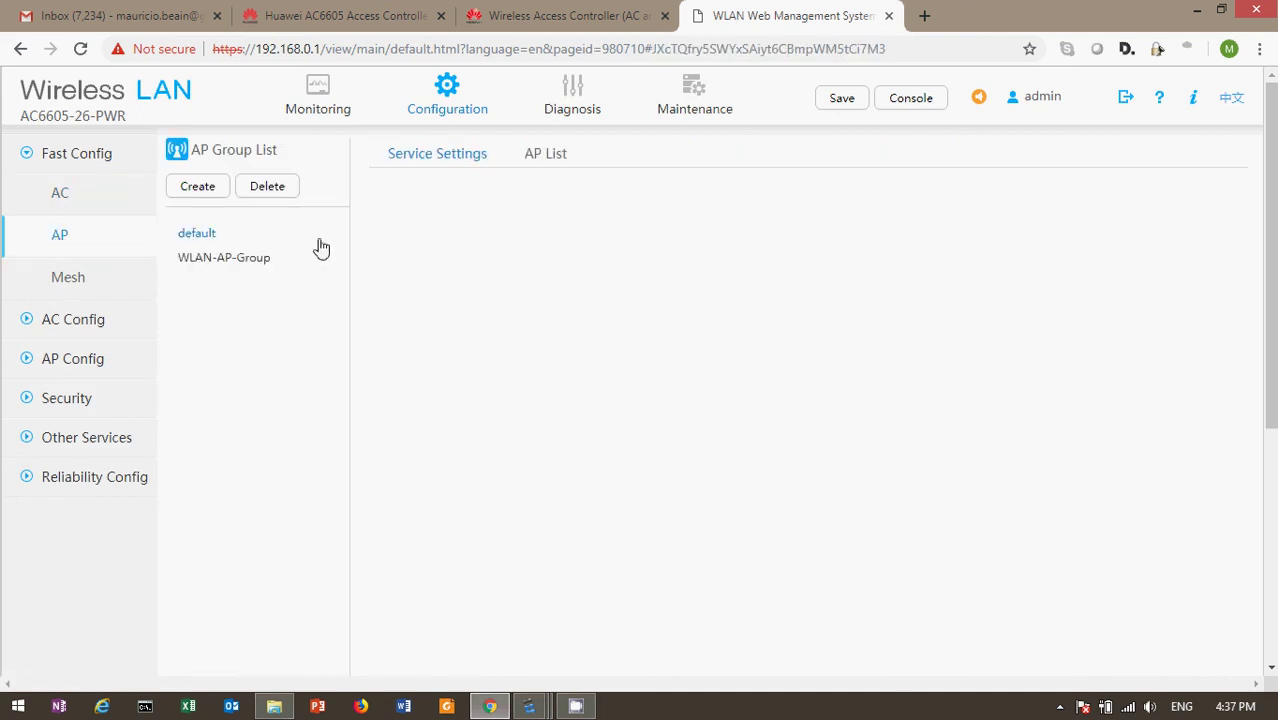
pyautogui.click(228, 262)
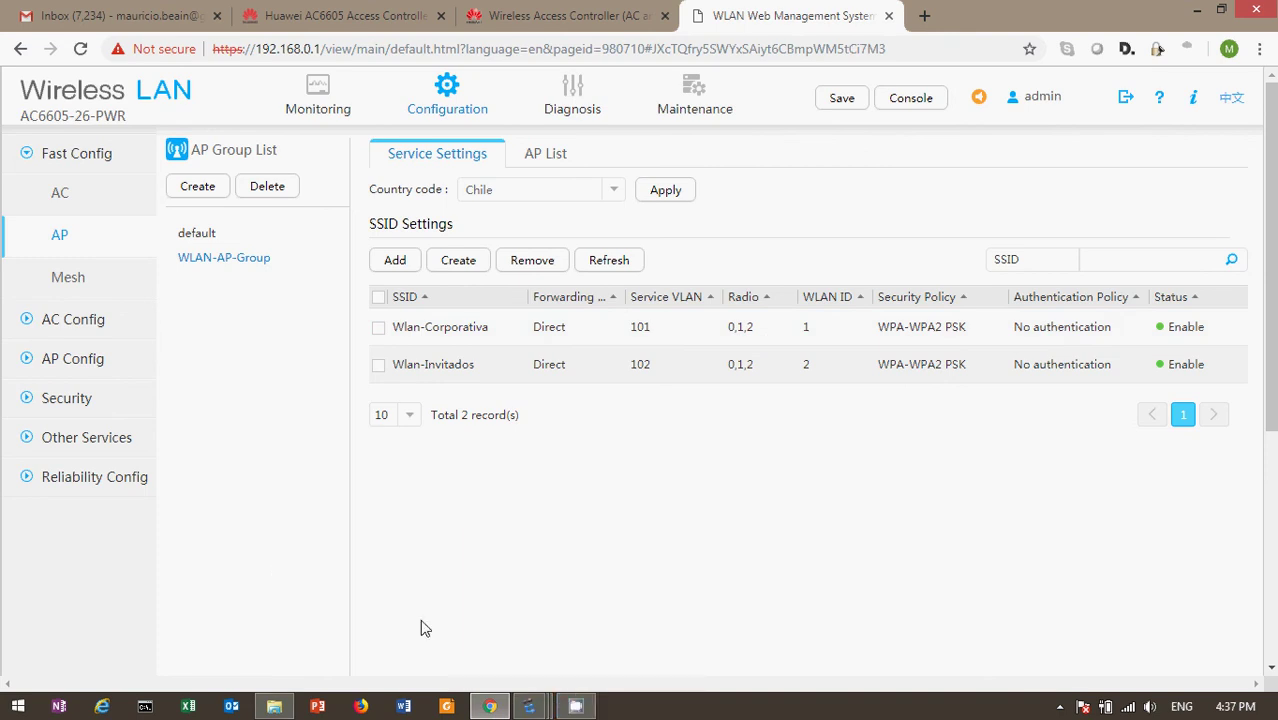
# Rerun STA4's continuous 'ping 1.1.1.1 -t' and check it runs with no packet loss
pyautogui.moveTo(521, 708)
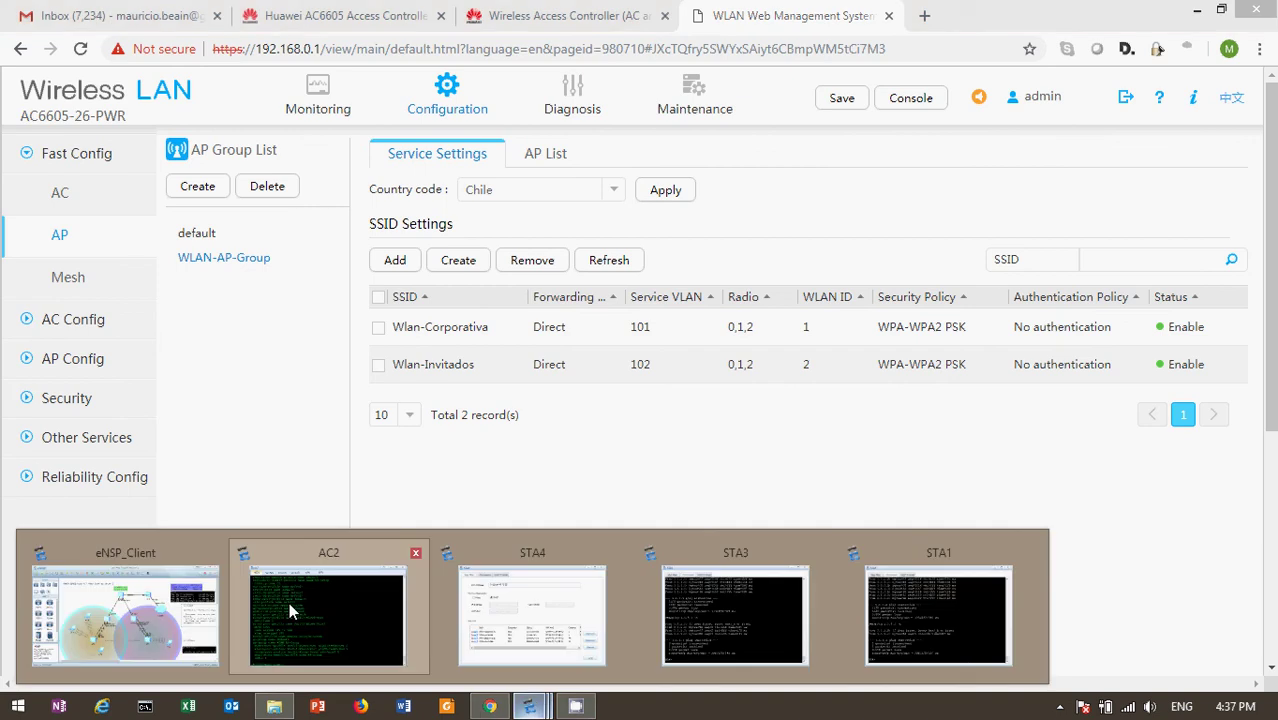
pyautogui.click(120, 605)
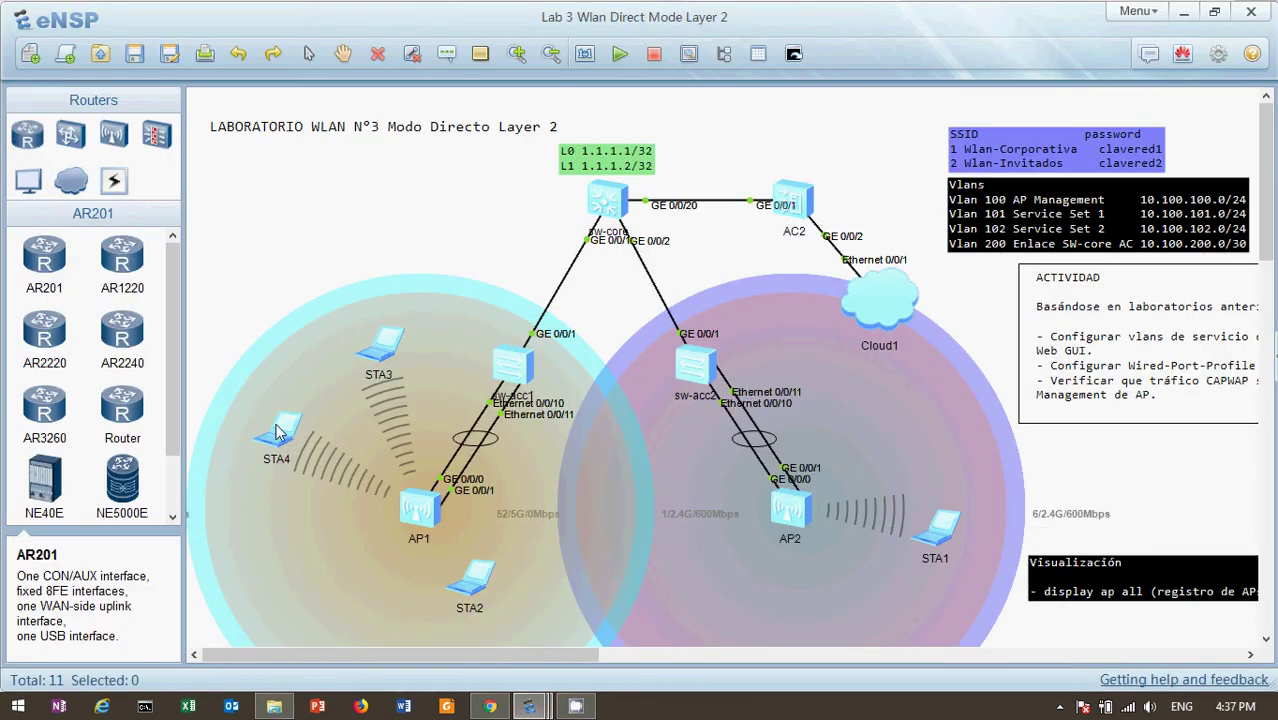
pyautogui.doubleClick(279, 432)
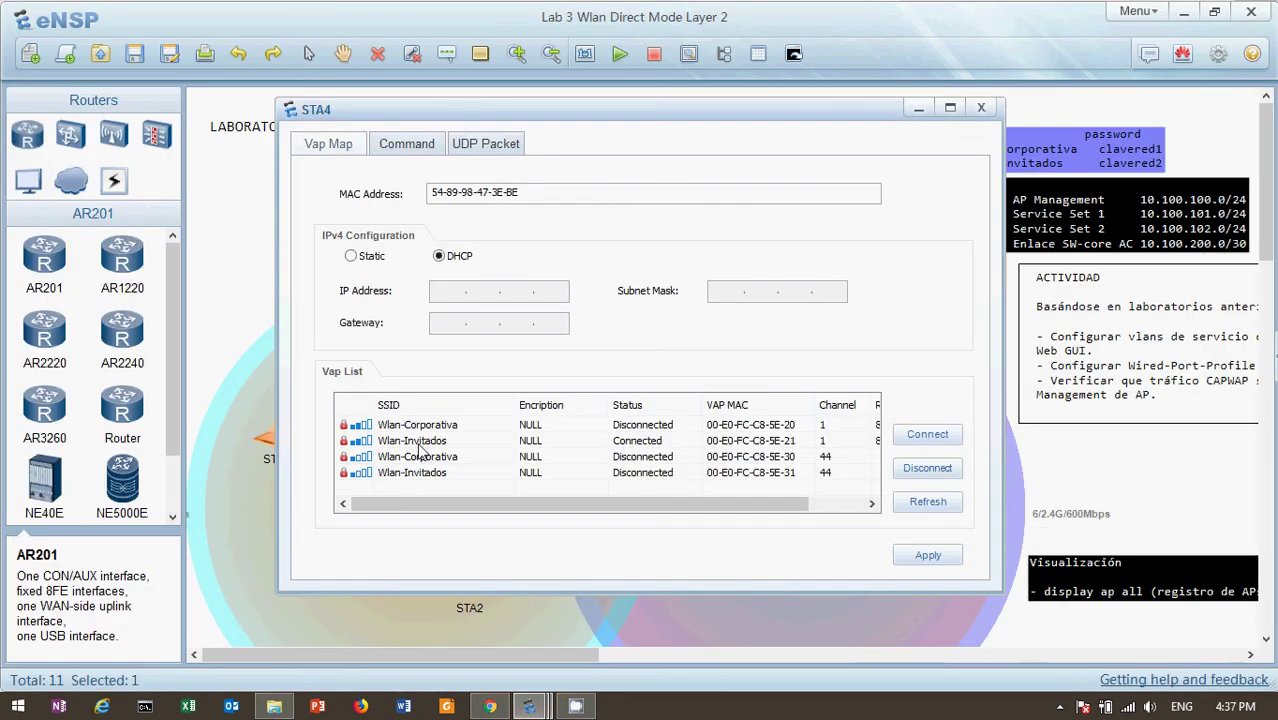
pyautogui.click(404, 146)
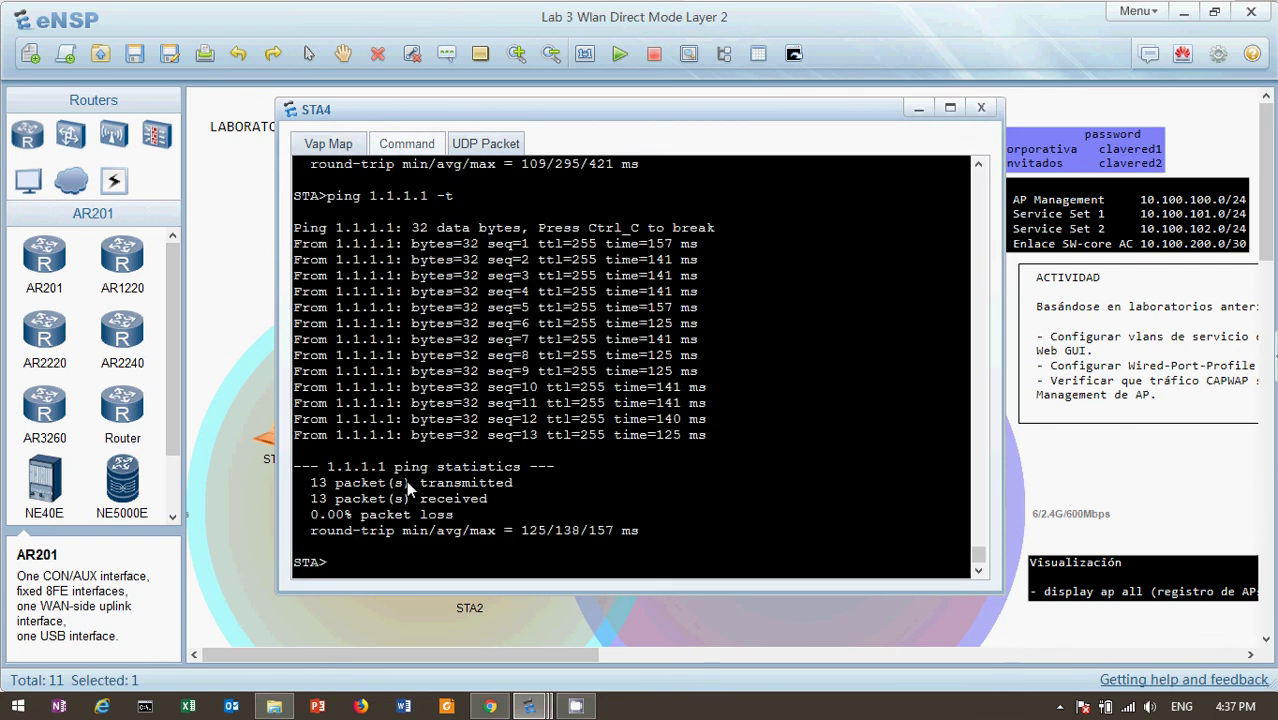
pyautogui.press('Up')
pyautogui.press('Return')
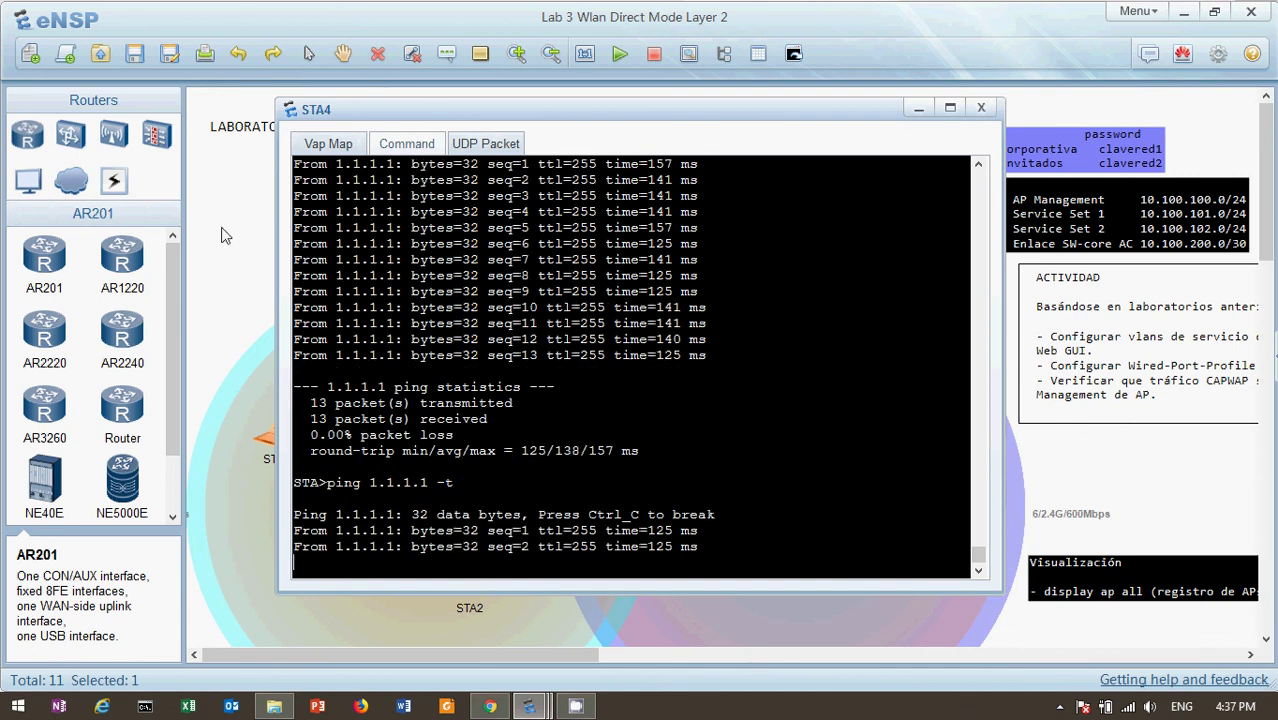
pyautogui.click(225, 235)
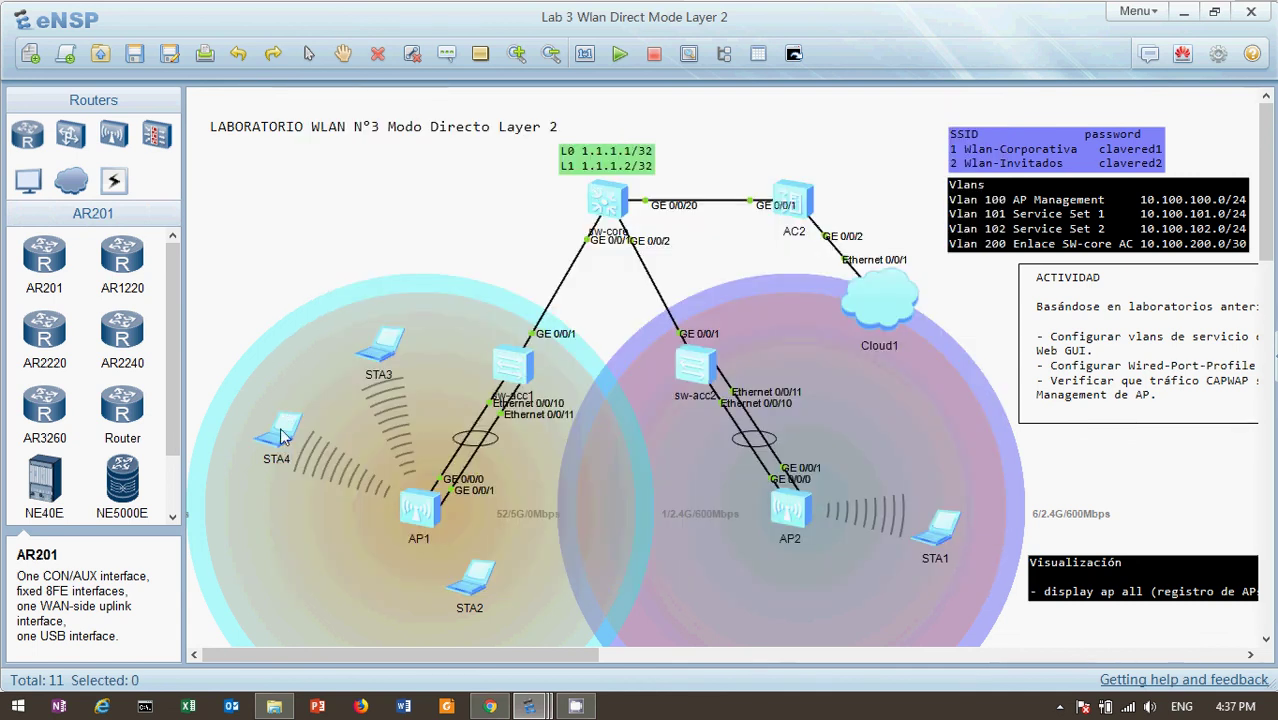
pyautogui.doubleClick(281, 433)
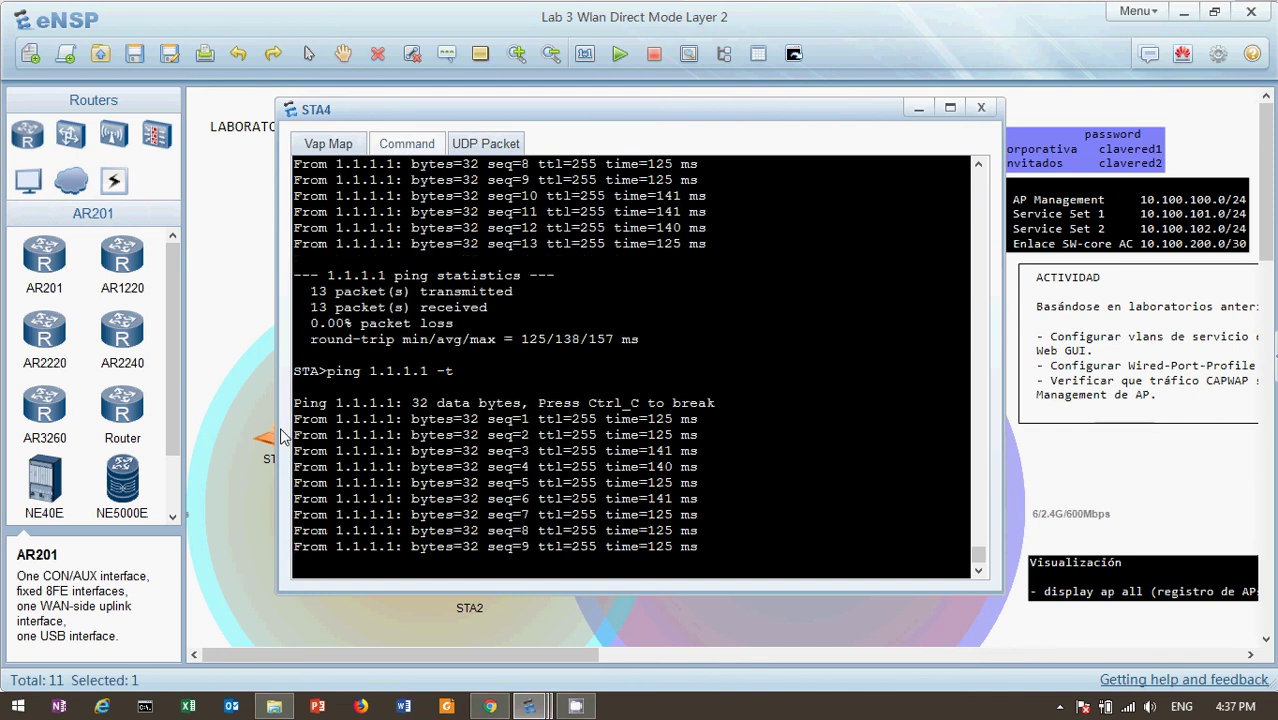
pyautogui.click(238, 286)
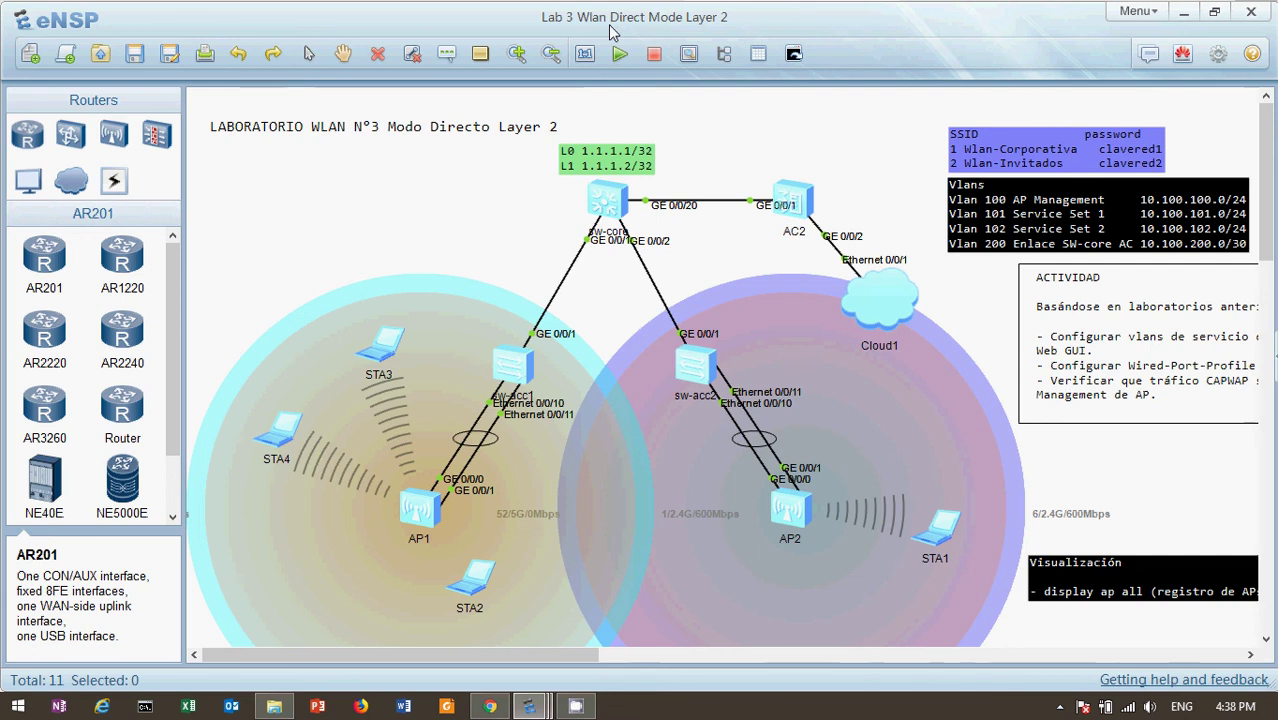
# Connect STA1 to Wlan-Corporativa on channel 6, entering the network password
pyautogui.doubleClick(938, 523)
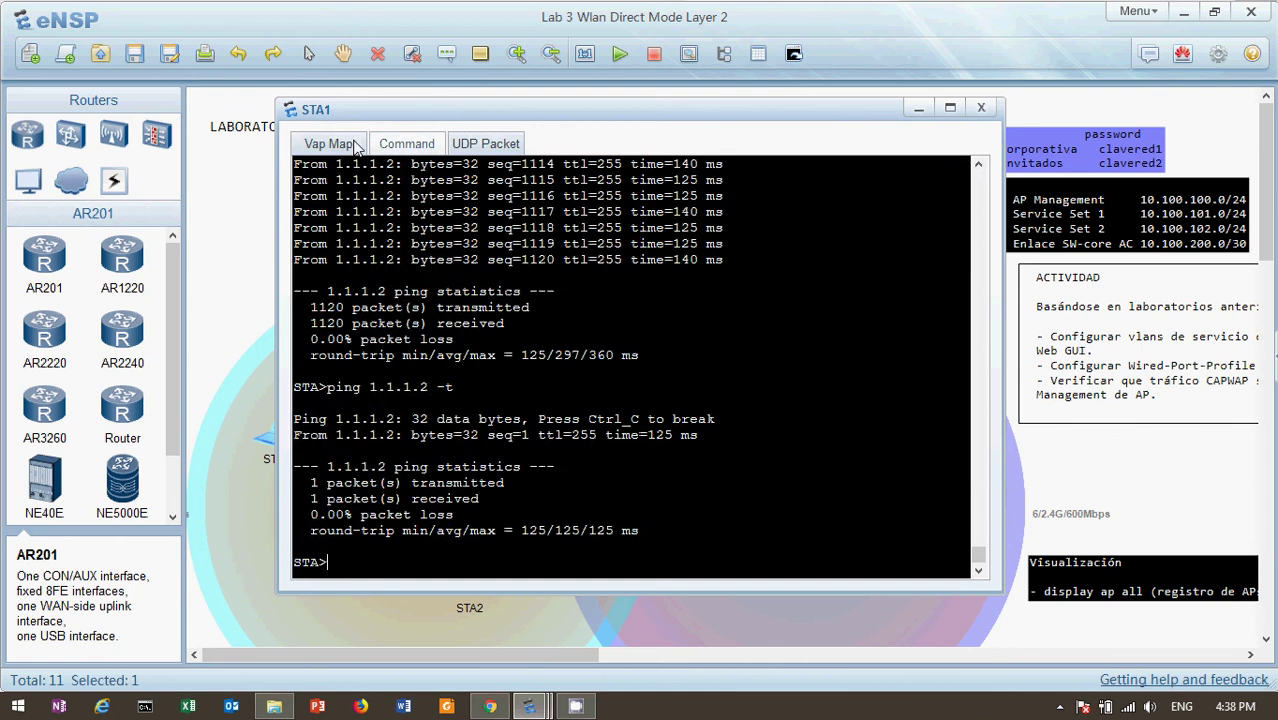
pyautogui.click(340, 145)
pyautogui.click(410, 428)
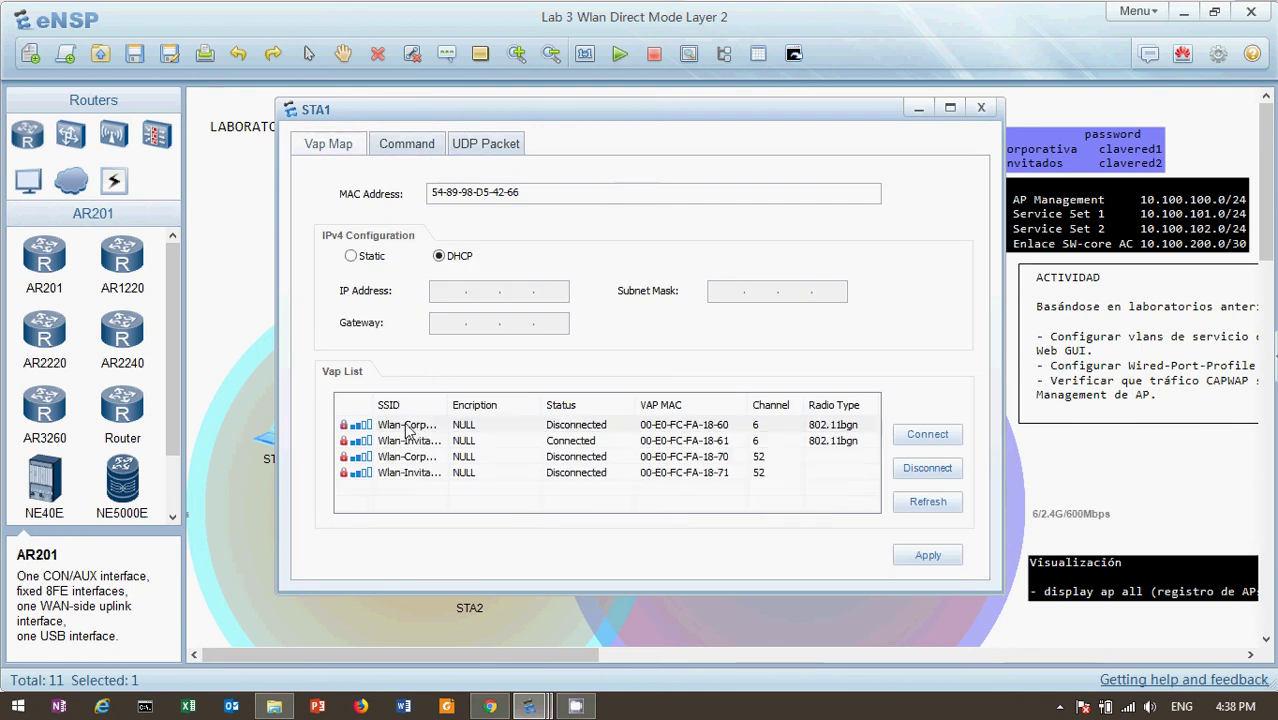
pyautogui.doubleClick(410, 428)
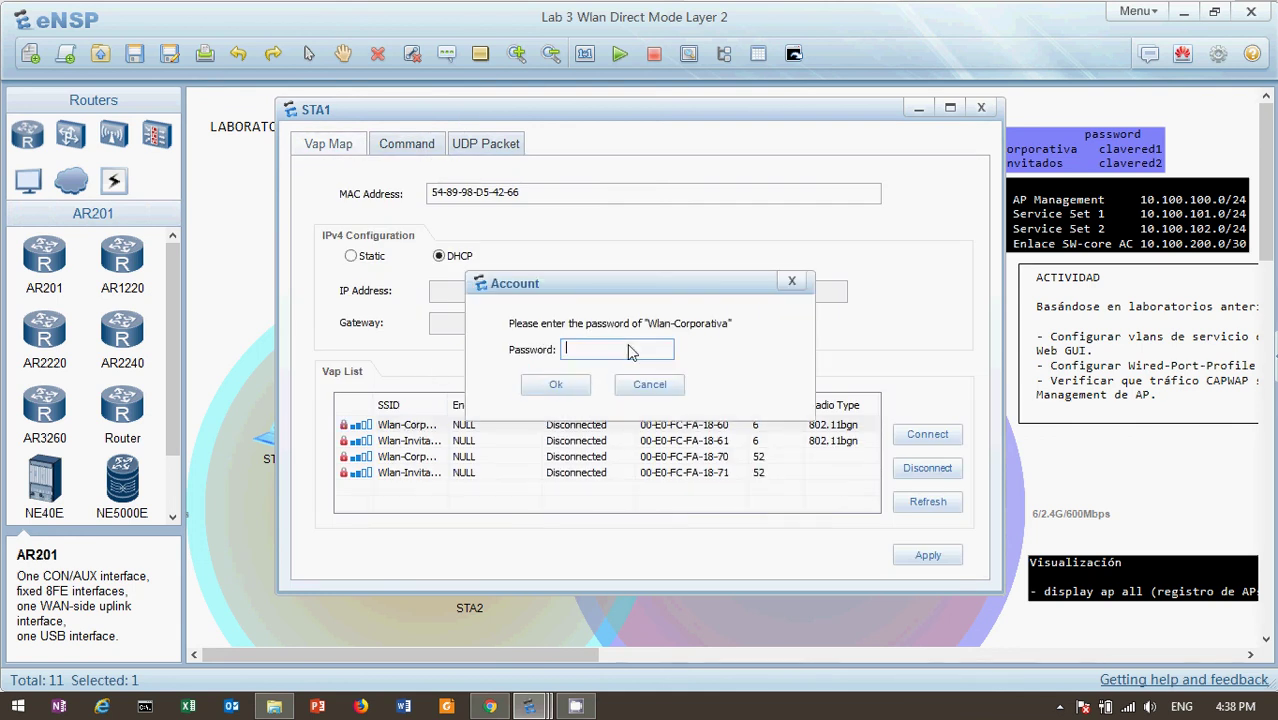
pyautogui.press('Return')
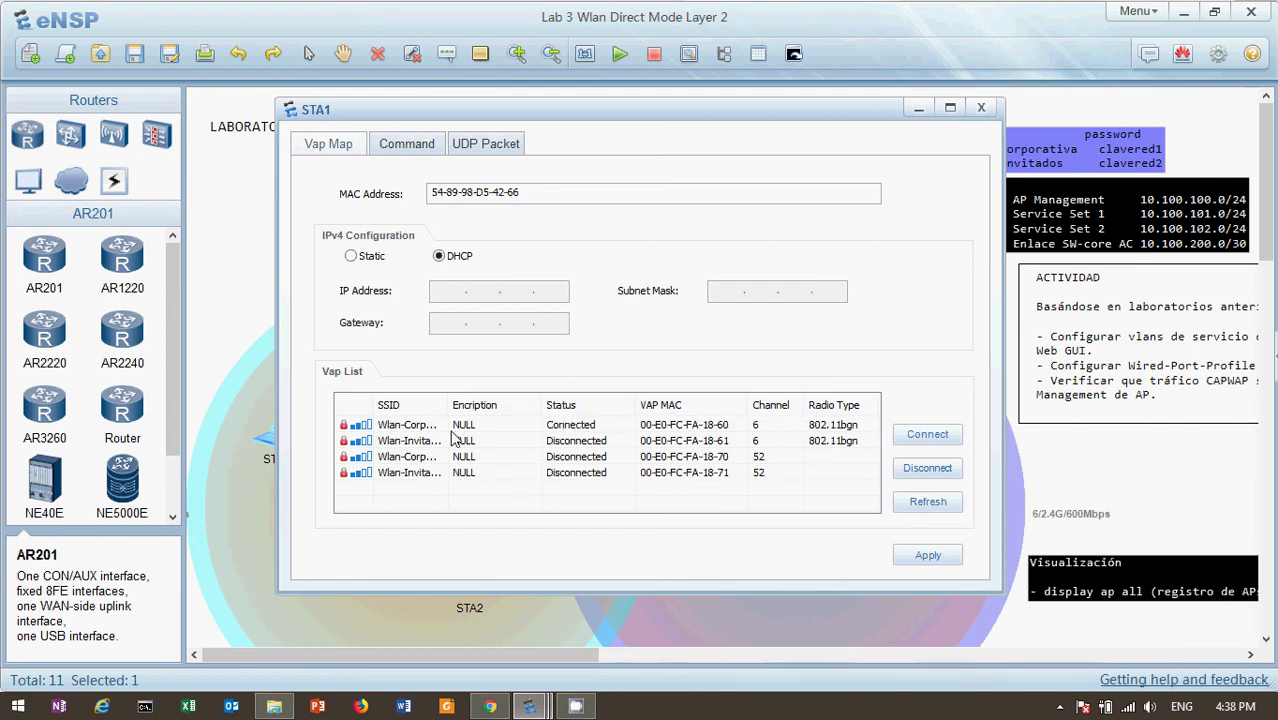
# Rerun STA1's continuous 'ping 1.1.1.2 -t' and confirm replies arrive
pyautogui.click(412, 140)
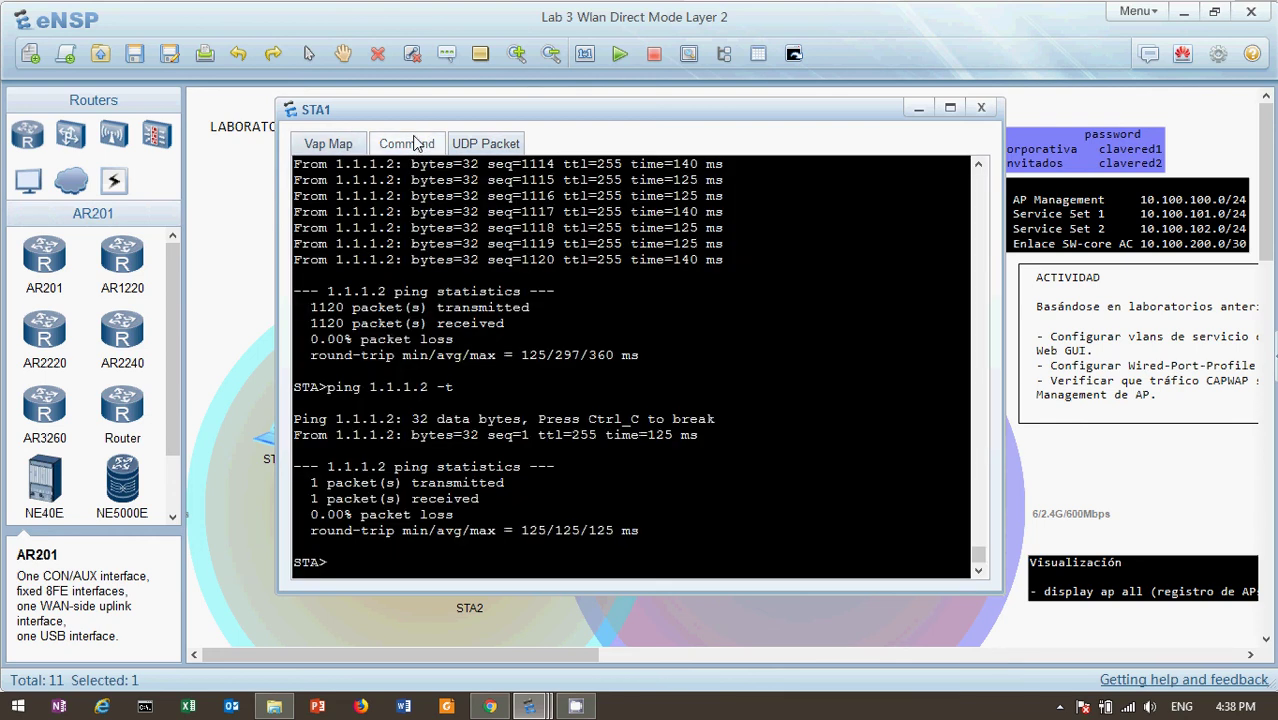
pyautogui.press('Up')
pyautogui.press('Return')
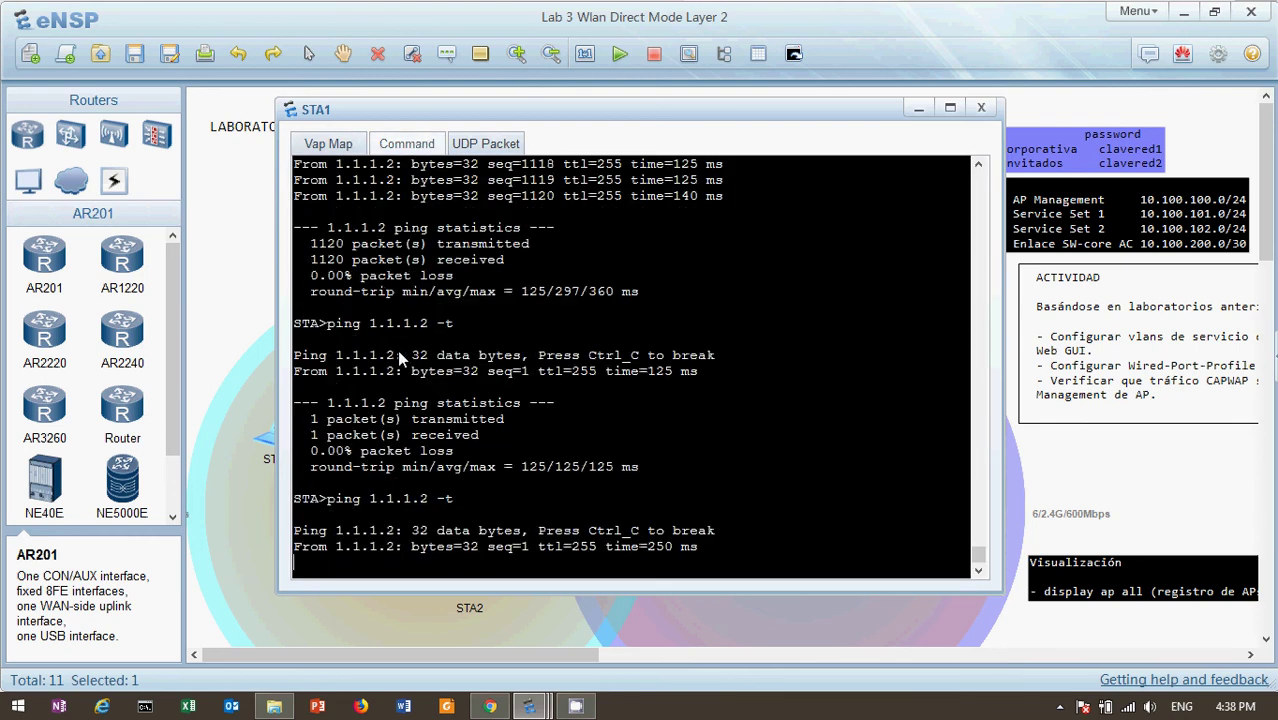
pyautogui.click(234, 286)
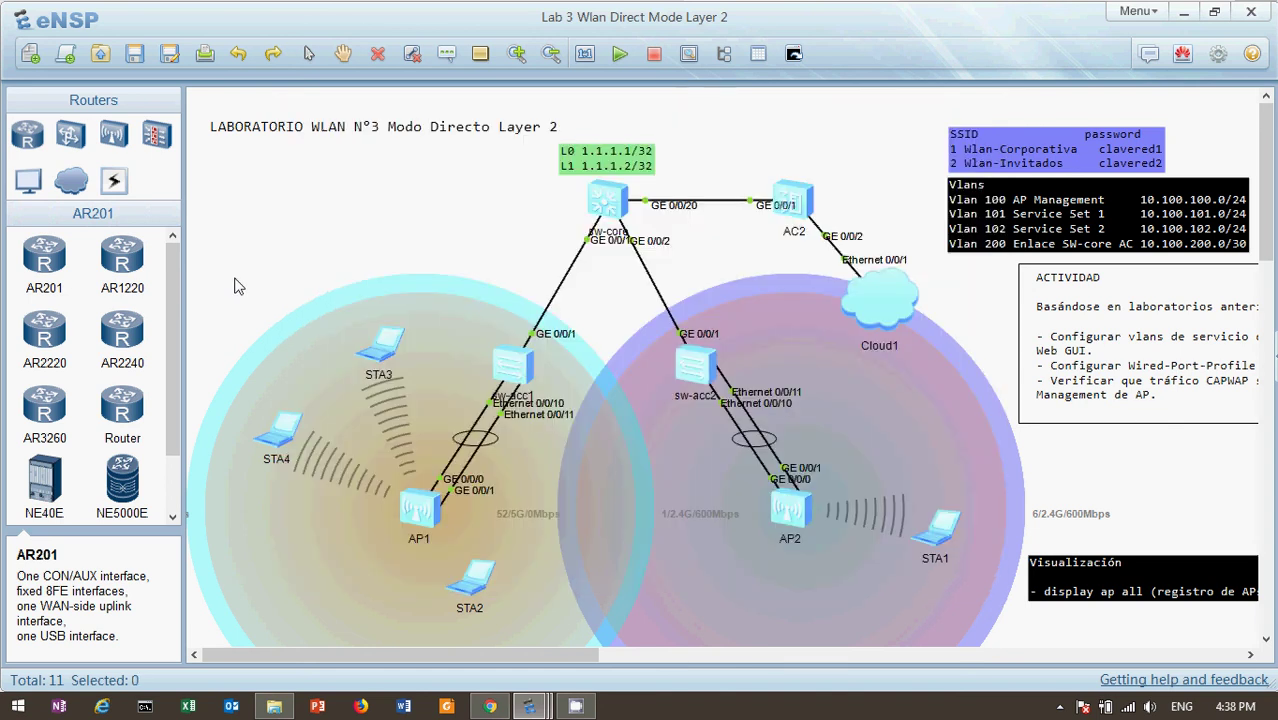